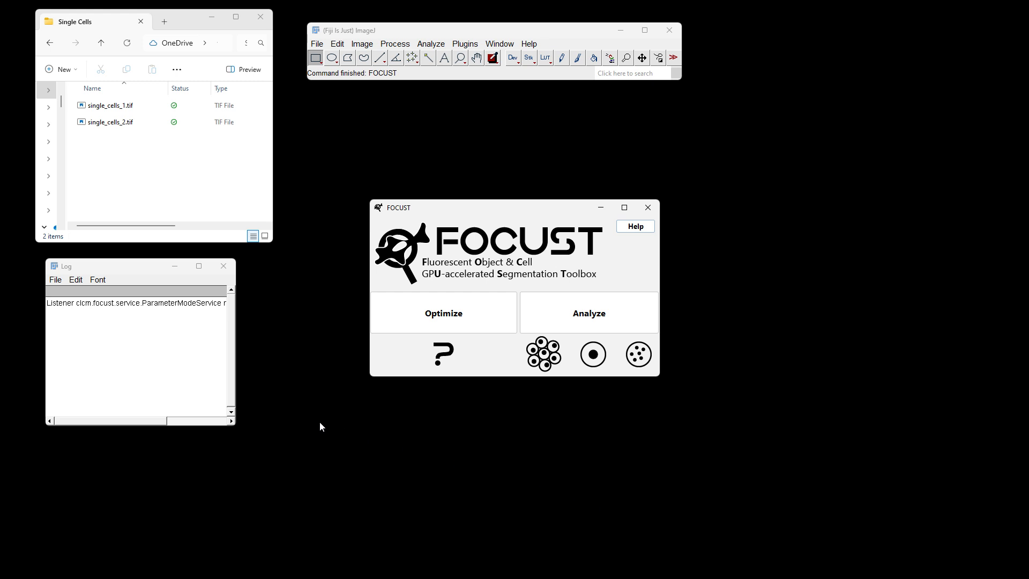
Close the Log window, reposition the FOCUST launcher, and open its help.
click(224, 267)
drag(522, 213, 518, 219)
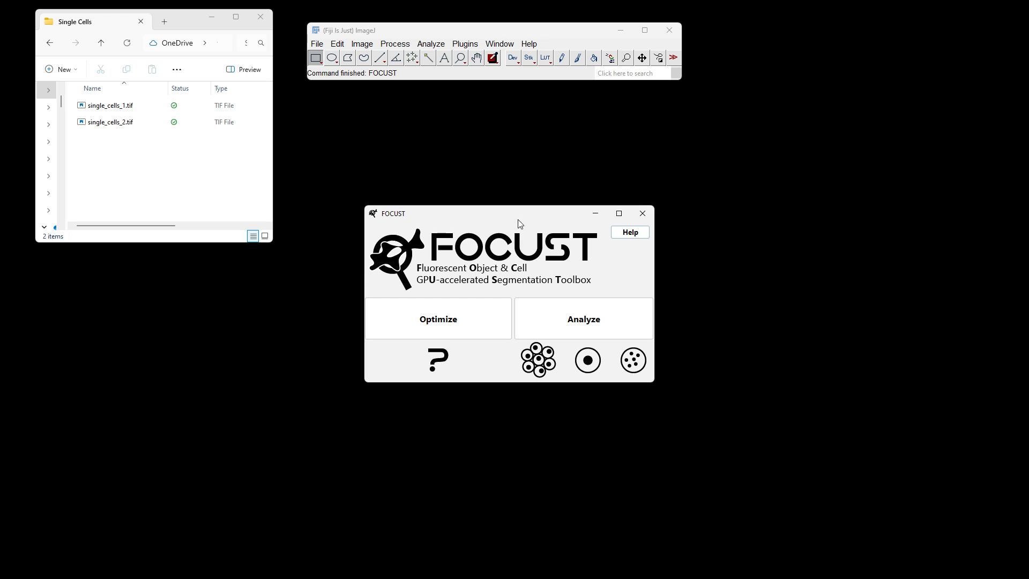
click(641, 233)
Open single_cells_1.tif in ImageJ, move its image window clear, and bring up the Brightness/Contrast adjustment.
drag(136, 114, 396, 74)
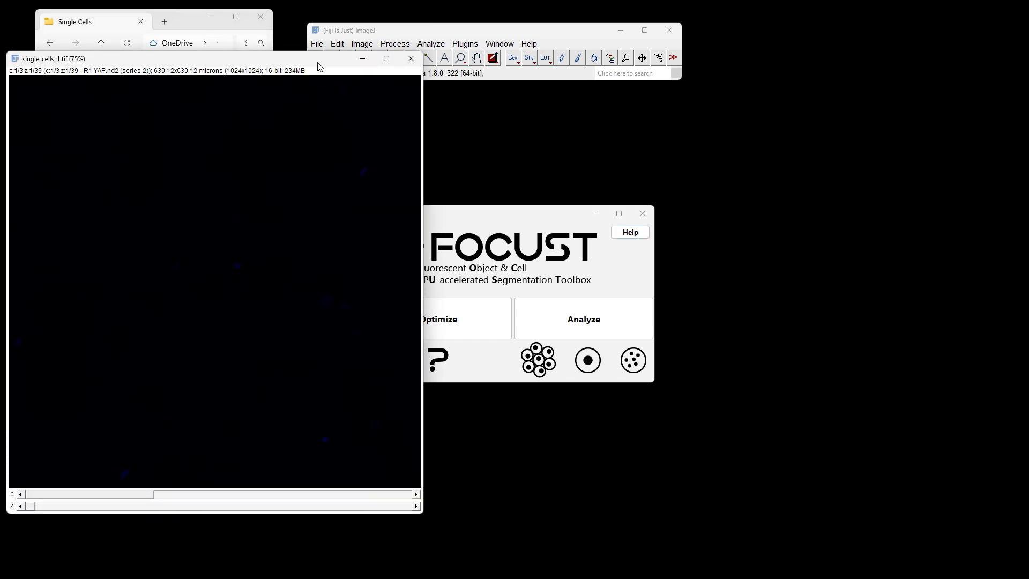
drag(320, 63, 573, 81)
key(ctrl+shift+c)
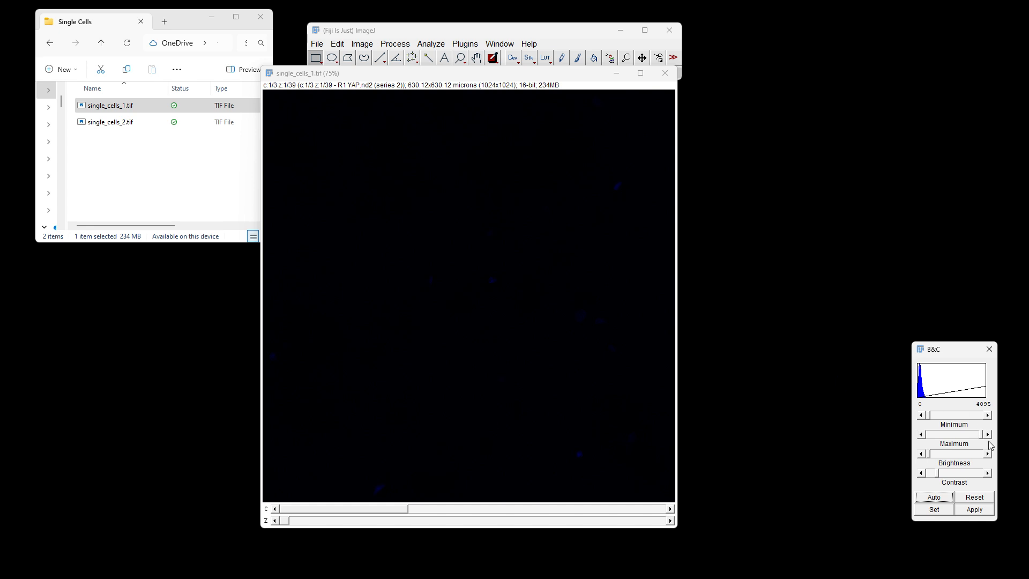
Inspect the channels and Z slices of single_cells_1.tif with the display brightened, and close the image.
drag(981, 435, 972, 436)
mouse_move(289, 520)
mouse_down()
mouse_move(690, 523)
mouse_move(296, 521)
mouse_up()
click(455, 509)
drag(982, 434, 972, 435)
drag(296, 521, 266, 504)
click(580, 509)
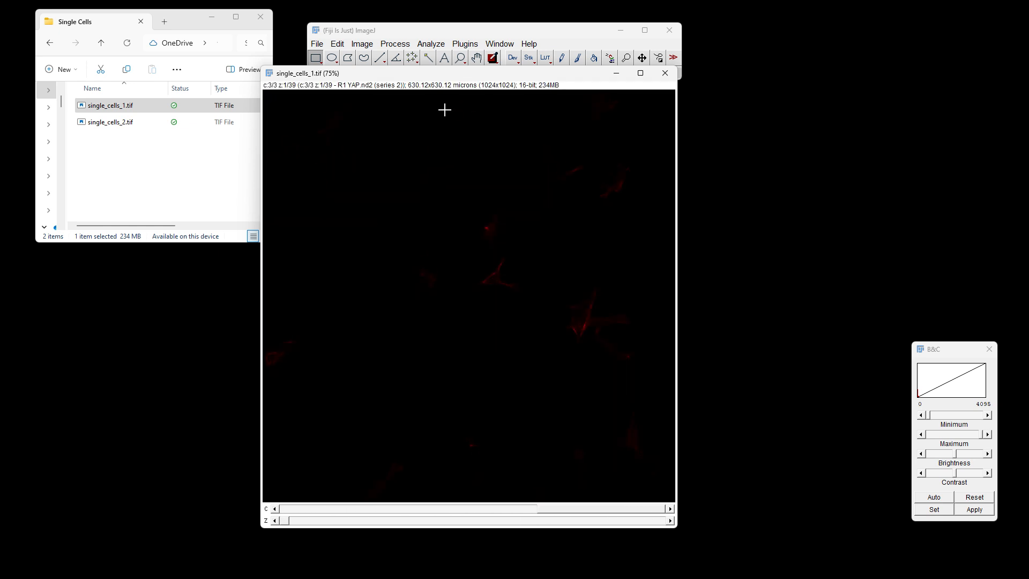
drag(461, 71, 463, 91)
click(671, 98)
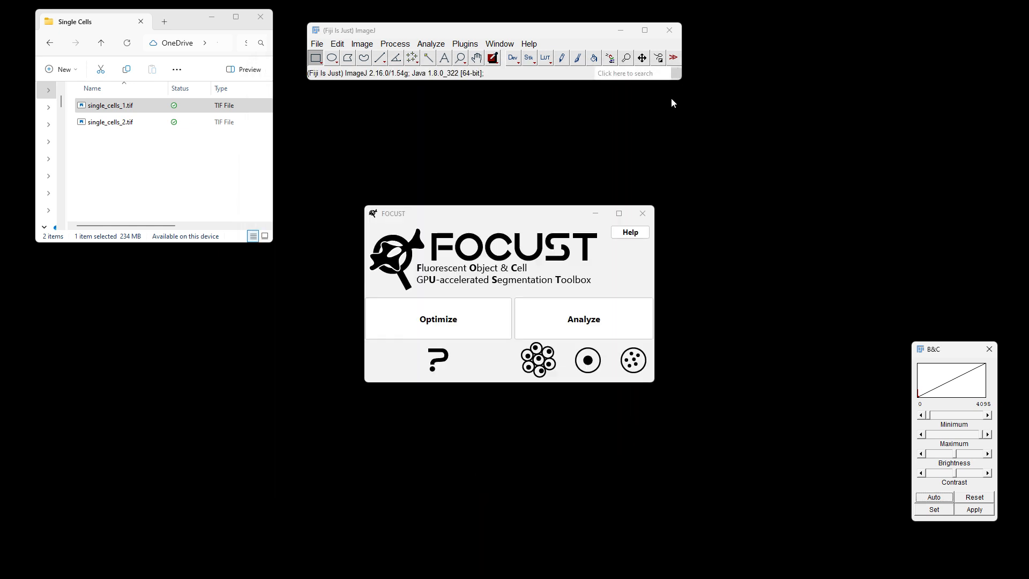
Start FOCUST optimization and select the Single Cells folder as the input directory.
click(474, 315)
drag(514, 129, 587, 147)
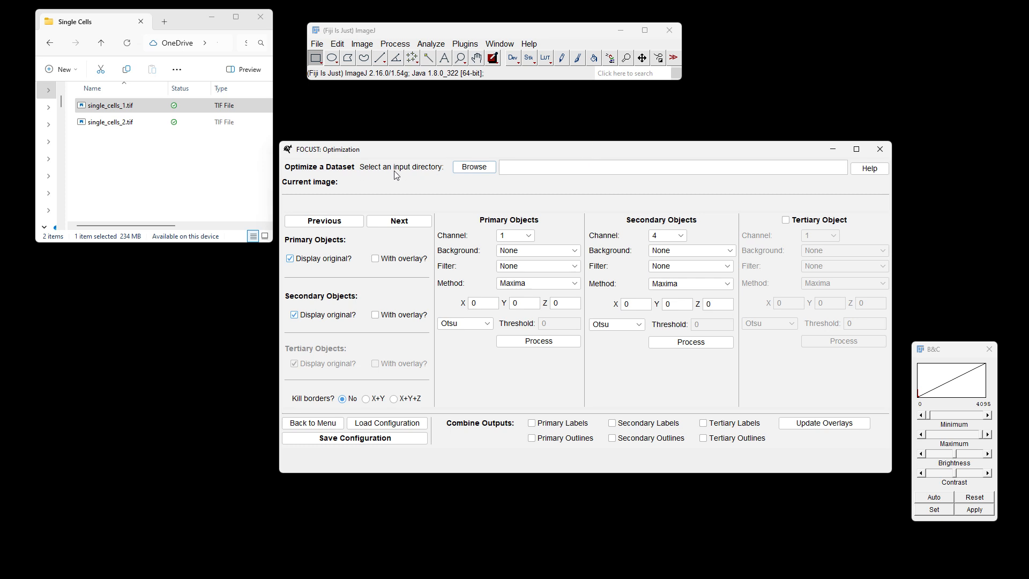
click(474, 167)
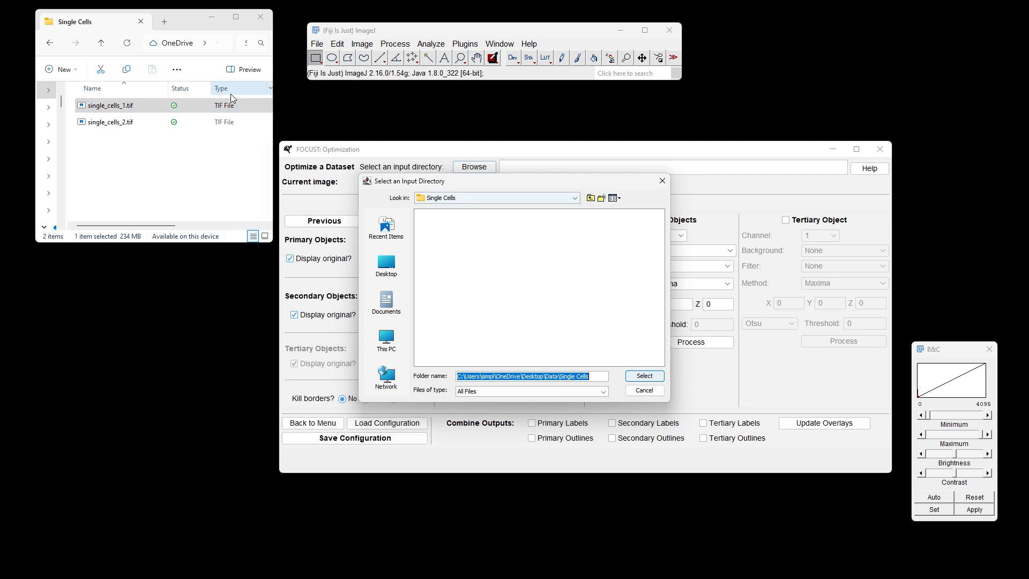
click(651, 377)
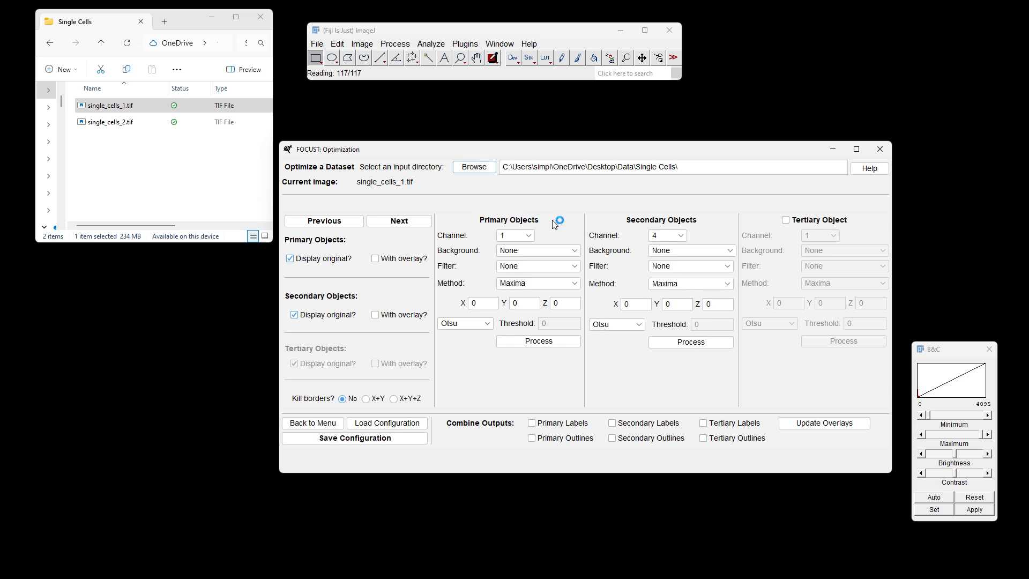
Keep channel 1 for the primary objects and set the secondary objects' channel to 3.
click(517, 237)
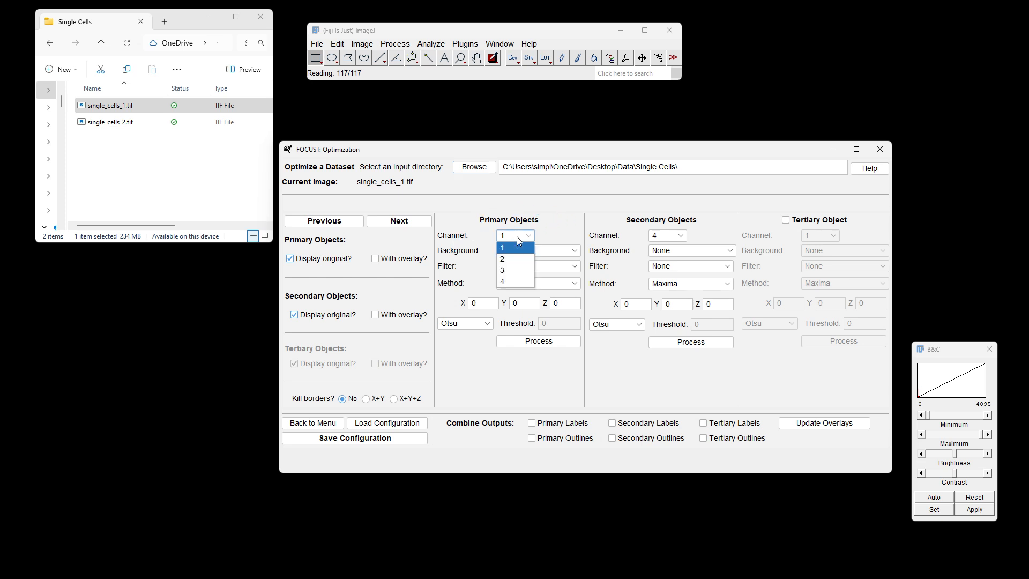
click(517, 236)
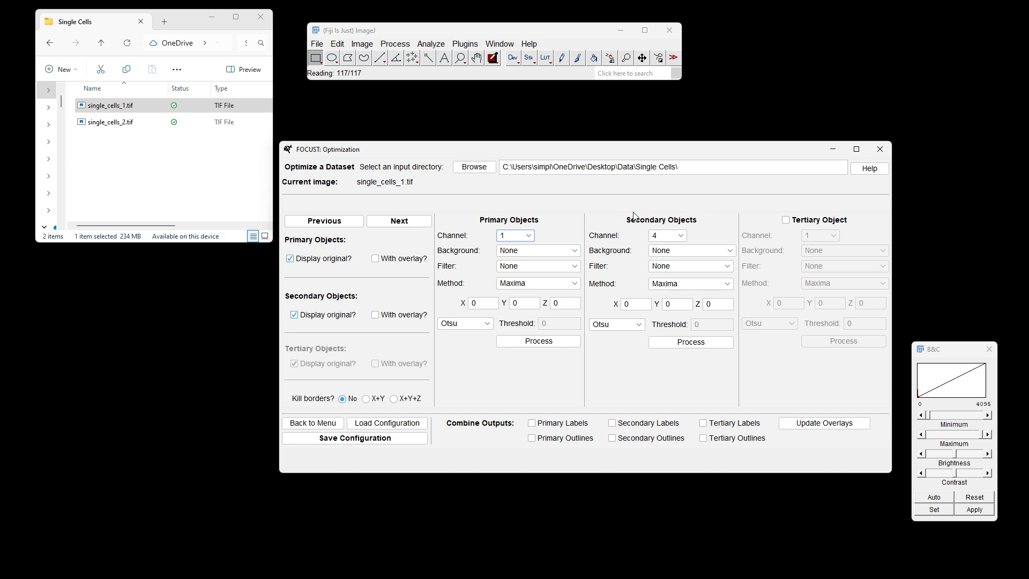
click(667, 236)
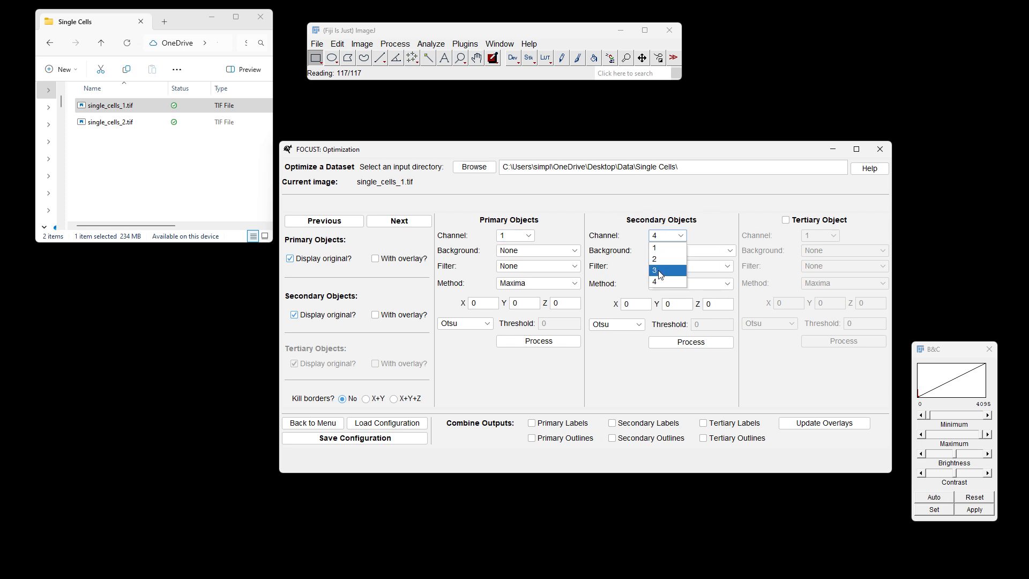
click(660, 276)
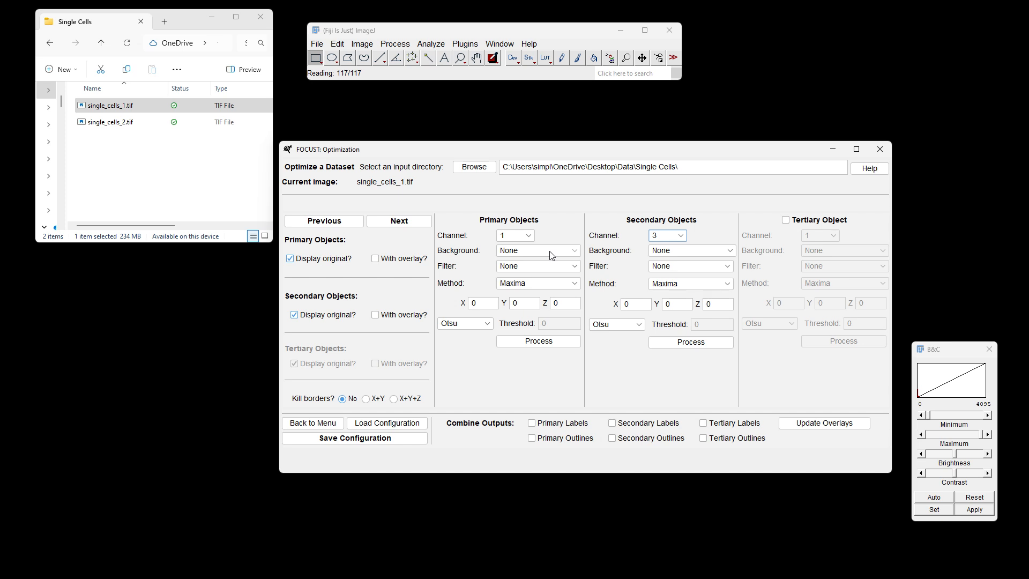
Examine the filter, segmentation method and threshold options offered for the primary objects.
click(545, 266)
click(544, 268)
click(542, 284)
click(542, 285)
click(485, 323)
scroll(489, 371, down, 1)
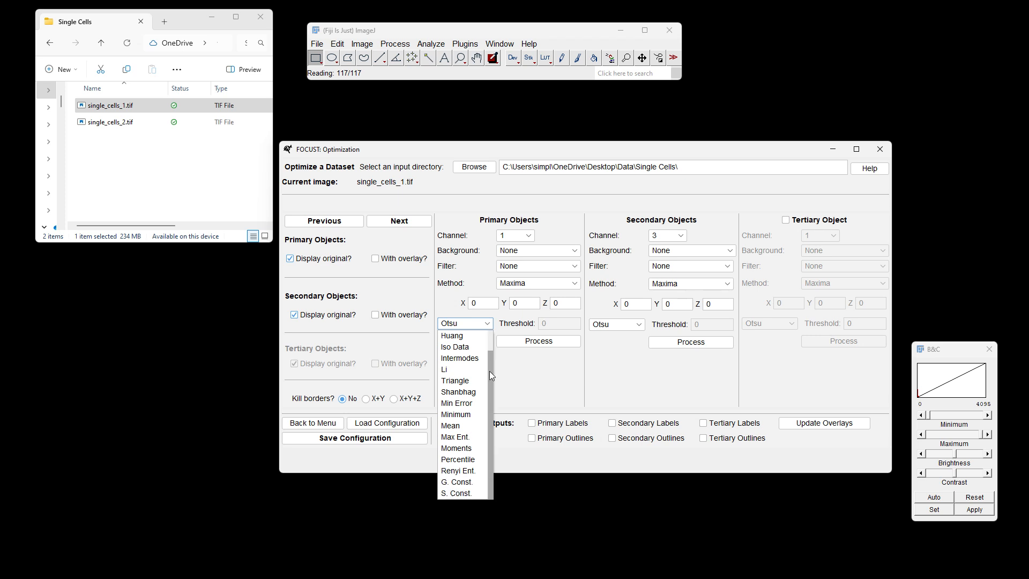
scroll(485, 348, up, 1)
click(478, 289)
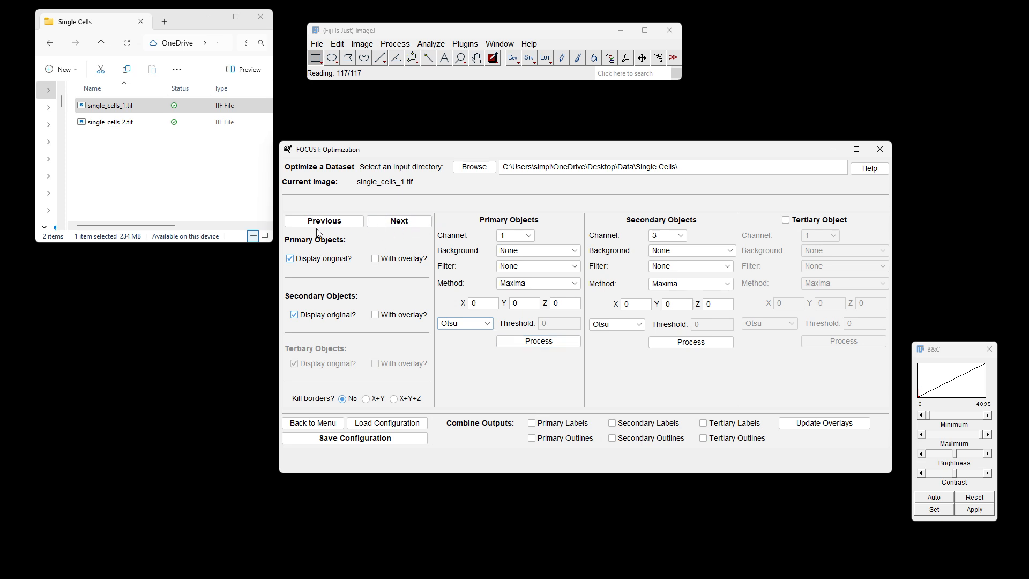
click(380, 225)
Set the primary objects' background correction to 3D DoG with S1 X, Y, Z of 2 and S2 X, Y, Z of 10.
click(533, 252)
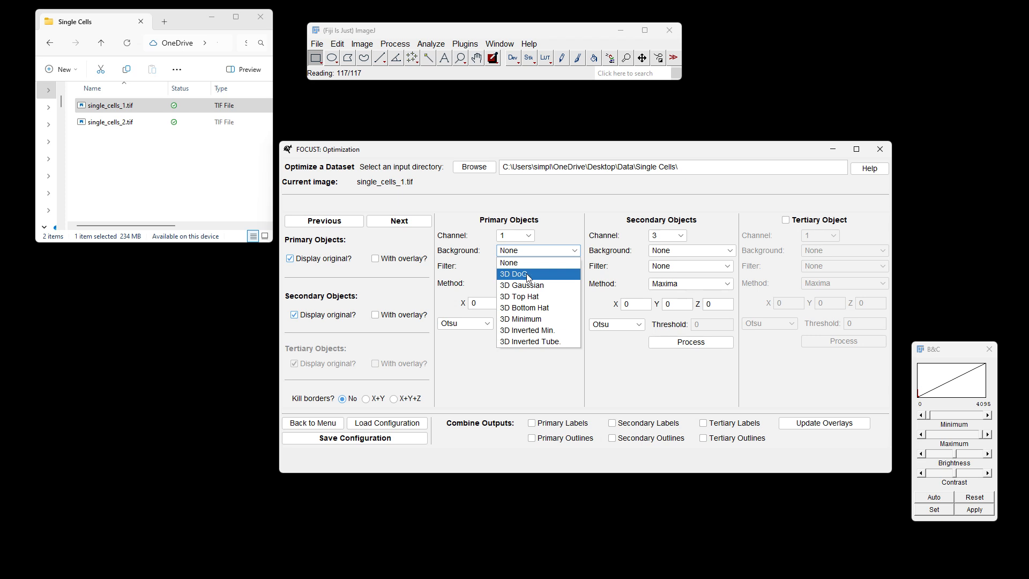
click(529, 276)
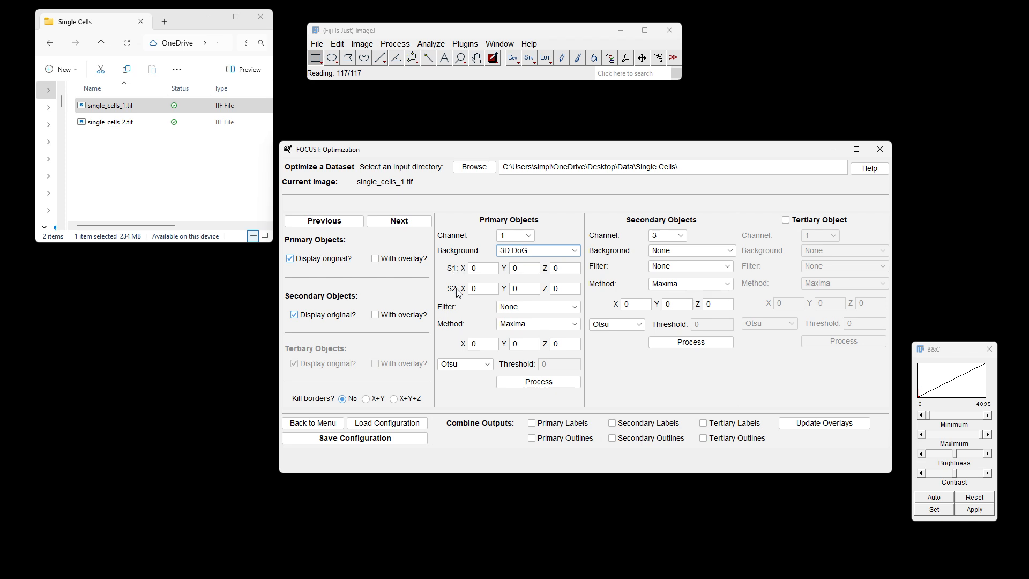
double_click(489, 267)
text(2)
key(Tab)
text(2)
key(Tab)
text(2)
key(Tab)
text(10)
key(Tab)
text(10)
key(Tab)
text(10)
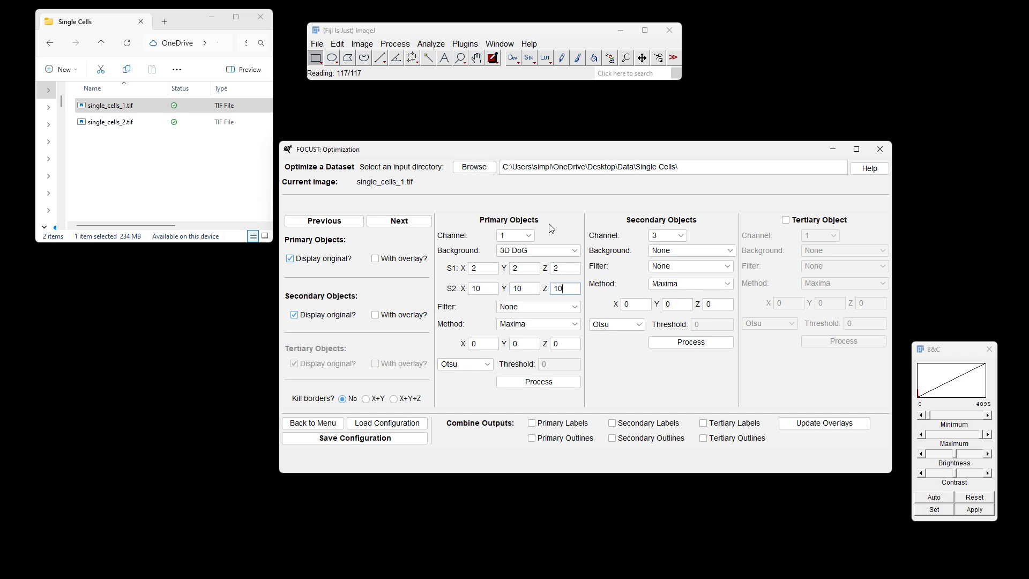
Set the primary objects' filter to 3D Gaussian with X, Y and Z values of 2.
click(520, 310)
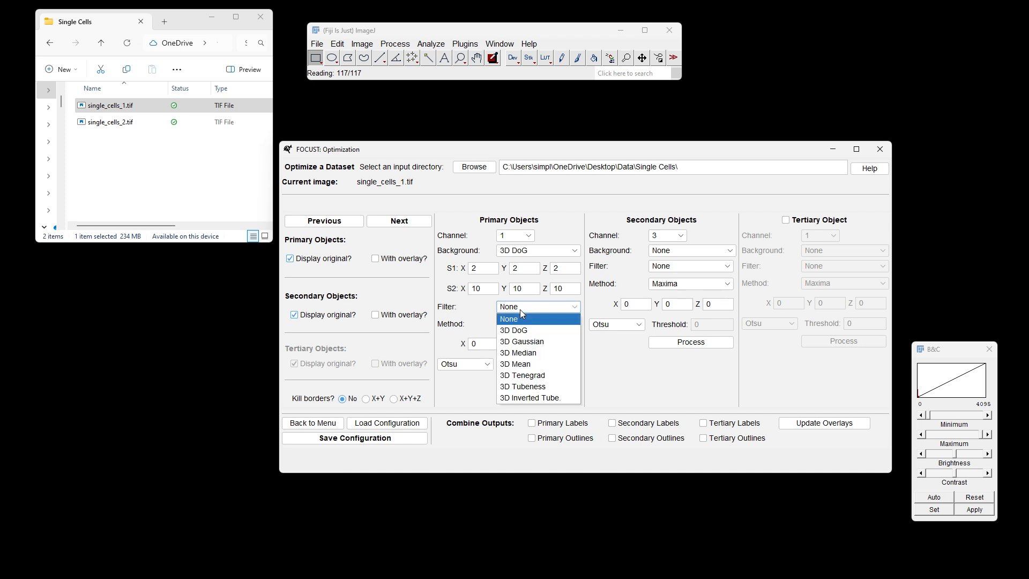
click(529, 343)
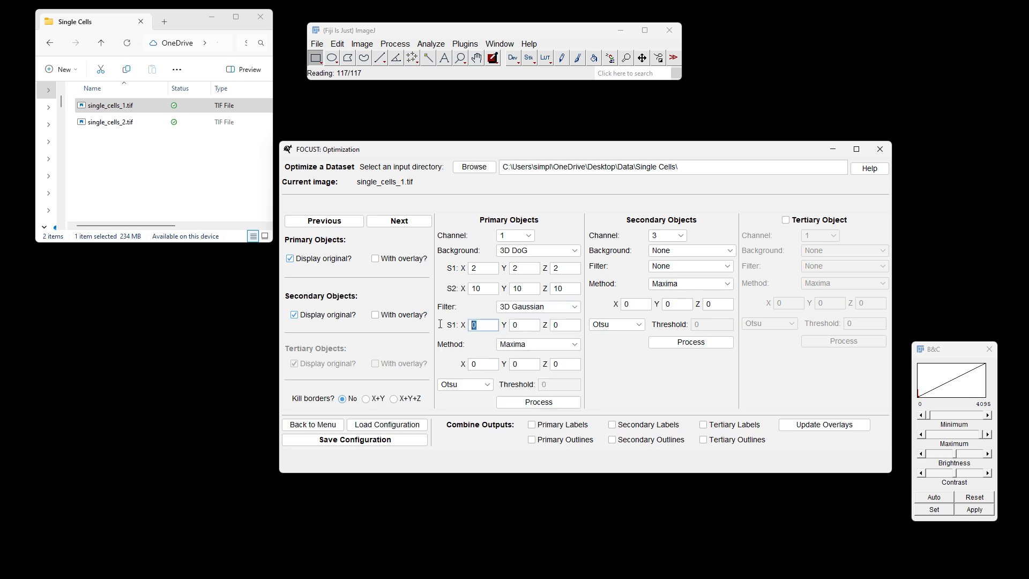
text(2)
key(Tab)
text(2)
key(Tab)
text(2)
Use the Maxima method for the primary objects with X, Y and Z of 7 and the Otsu threshold.
click(534, 345)
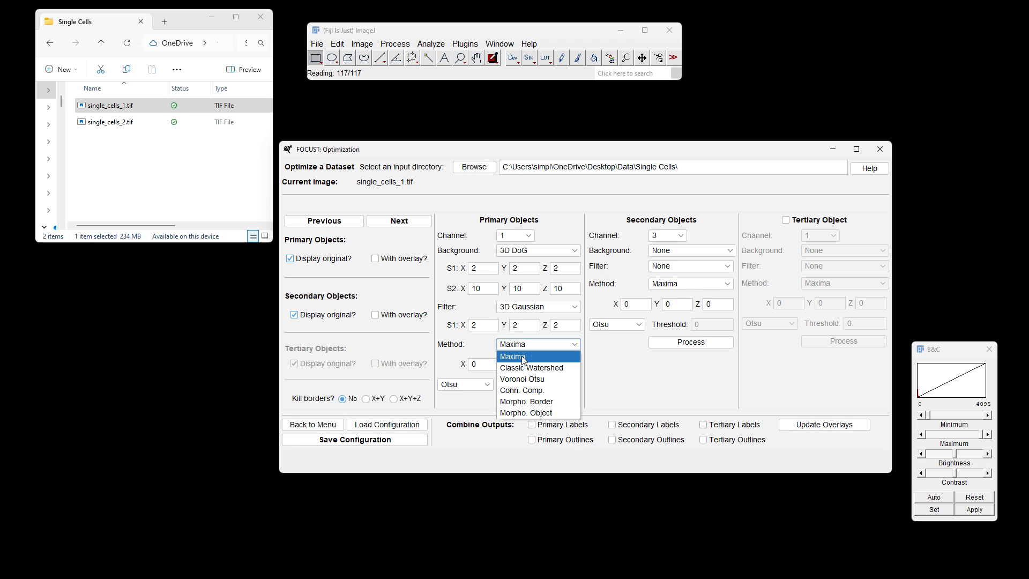
click(524, 358)
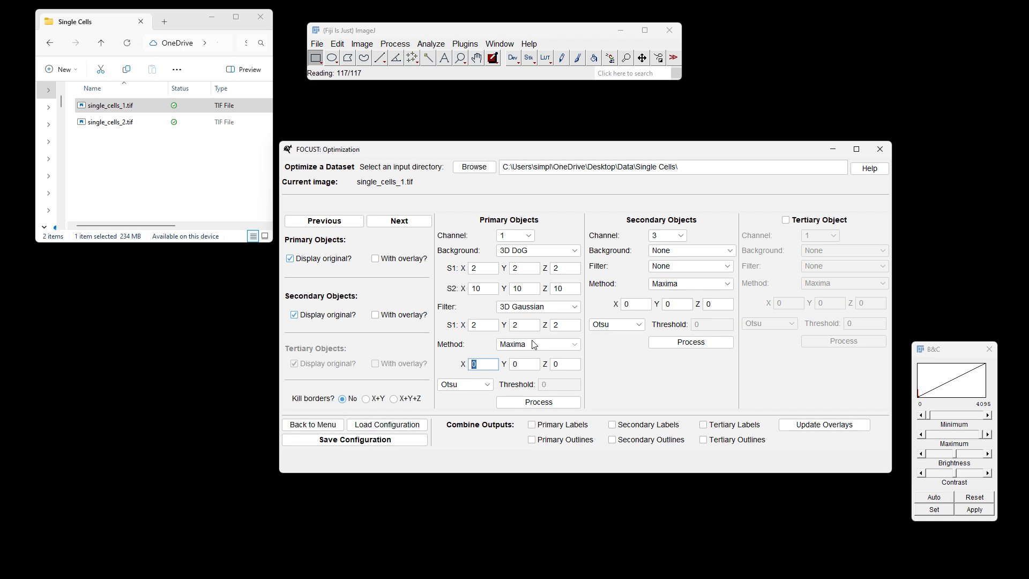
text(7)
key(Tab)
text(7)
key(Tab)
text(7)
click(485, 387)
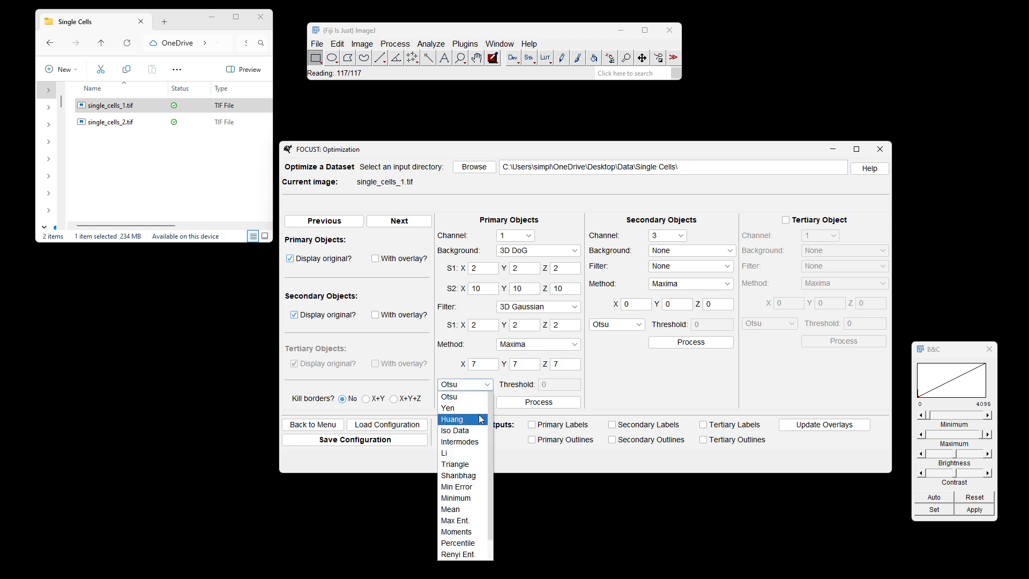
click(454, 401)
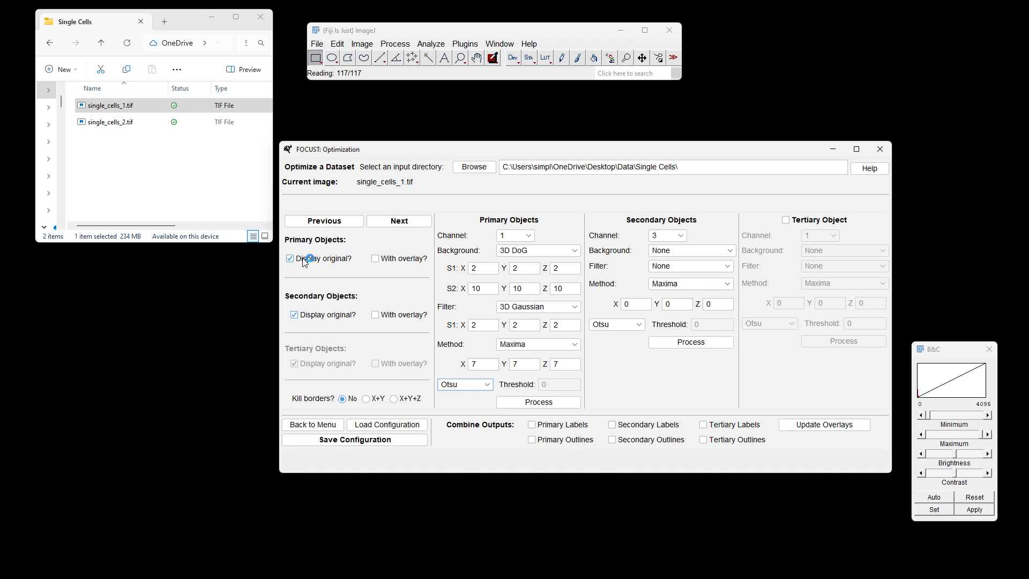
Enable the overlay for the primary objects and process them.
click(376, 258)
click(376, 258)
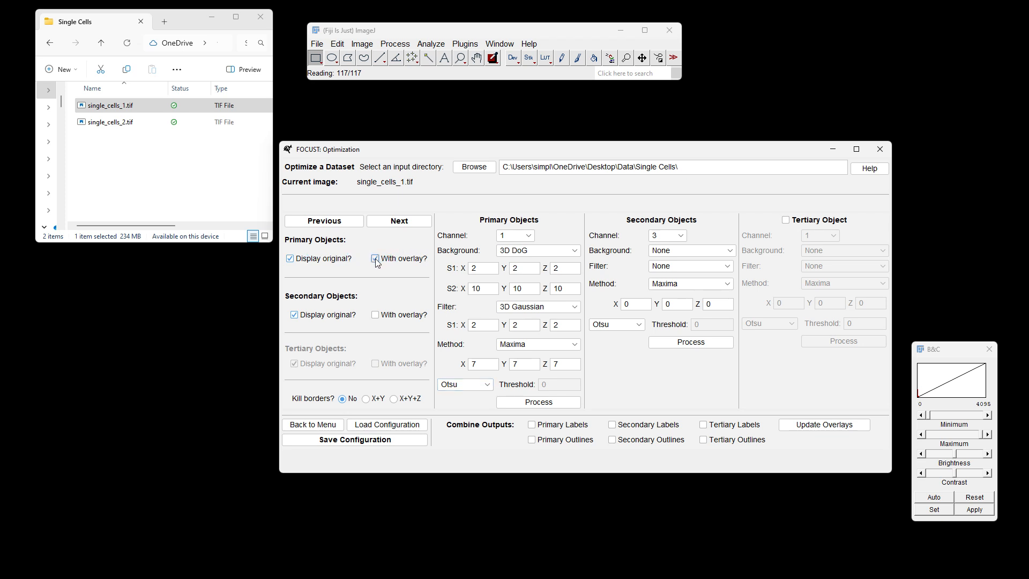
click(537, 405)
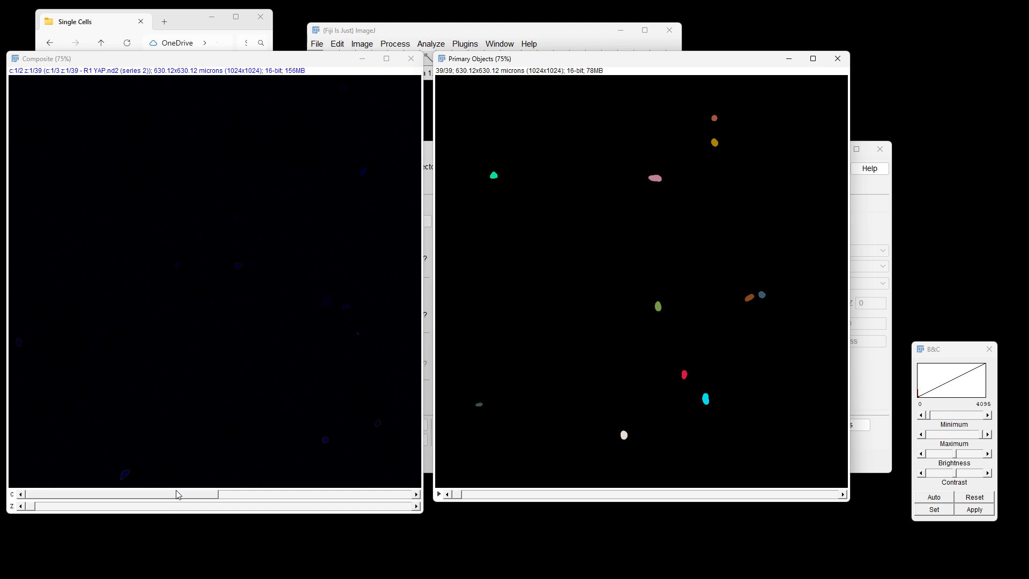
Go to Z slice 14 of the Composite image and brighten both the blue nuclei channel and the white outline channel.
mouse_move(178, 494)
mouse_down()
mouse_move(301, 497)
mouse_move(180, 493)
mouse_up()
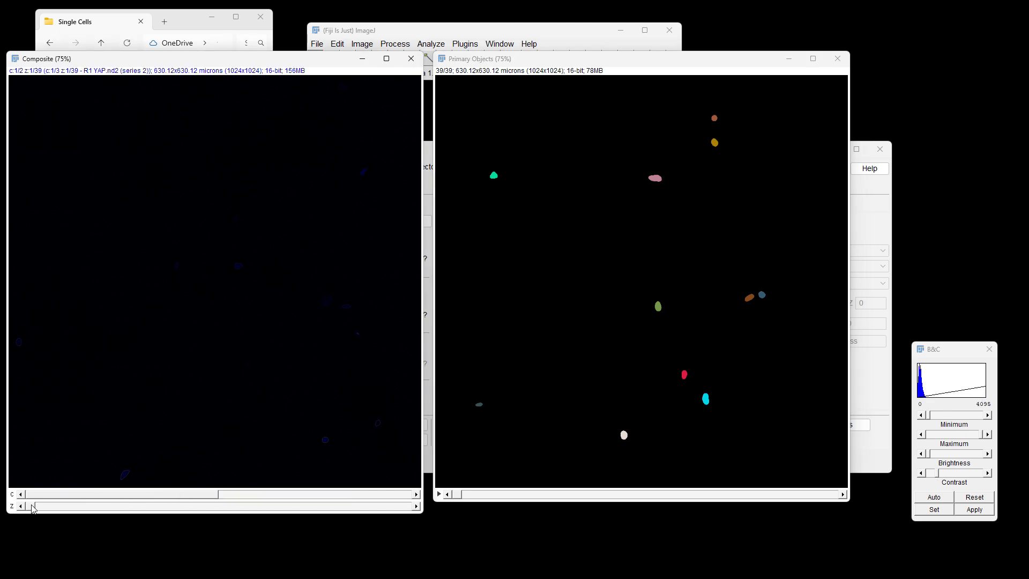
drag(32, 508, 158, 512)
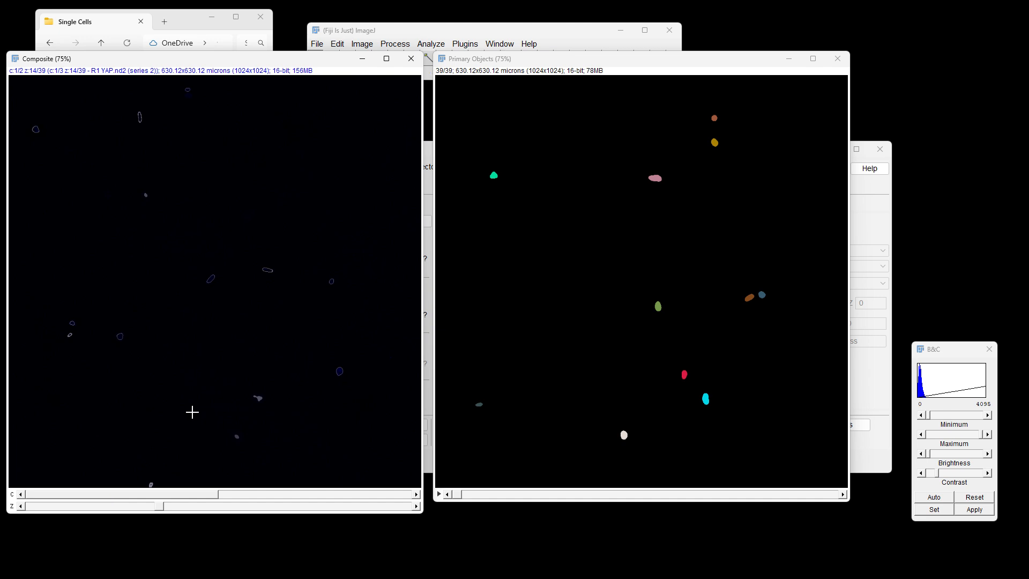
drag(984, 434, 969, 438)
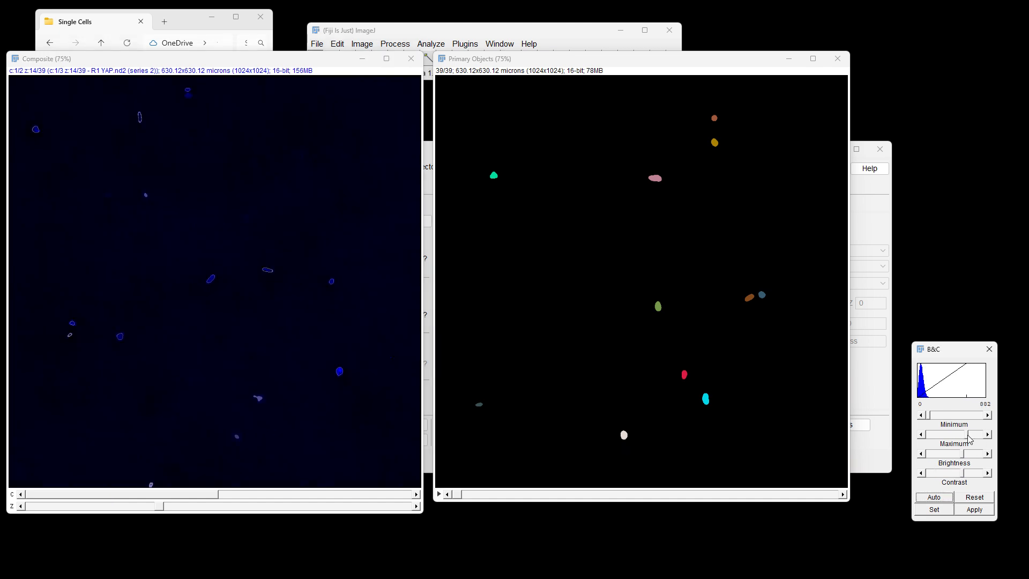
click(349, 494)
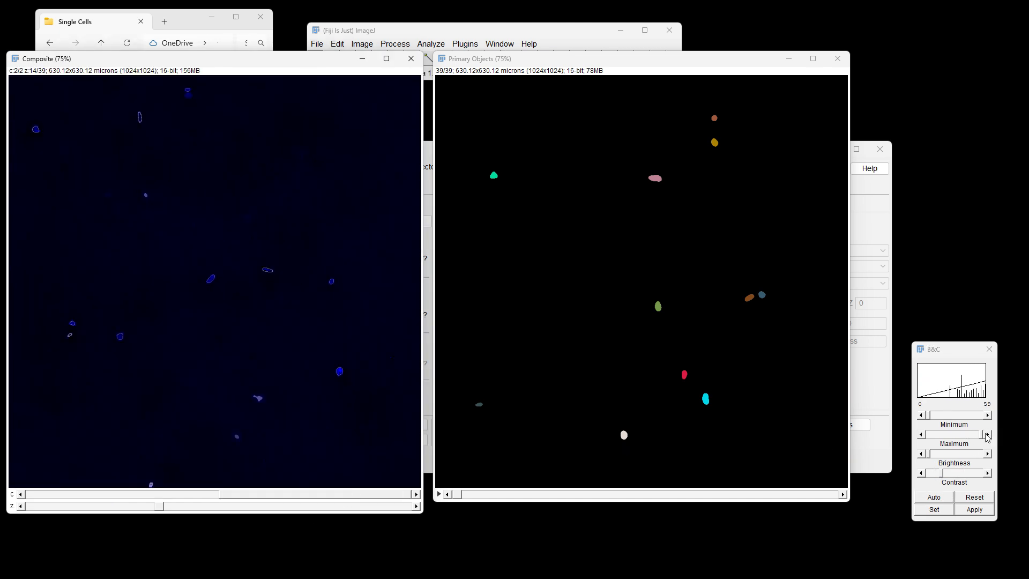
drag(963, 438, 942, 440)
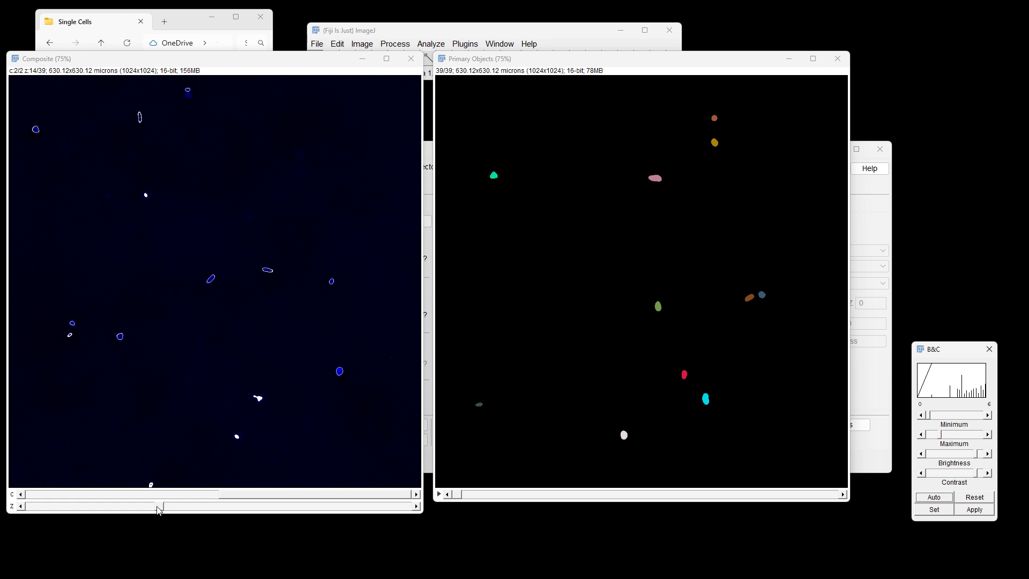
Examine the Composite outlines and Primary Objects labels across Z slices, magnifying one nucleus in the Composite to 400% to check its outline.
drag(159, 507, 214, 504)
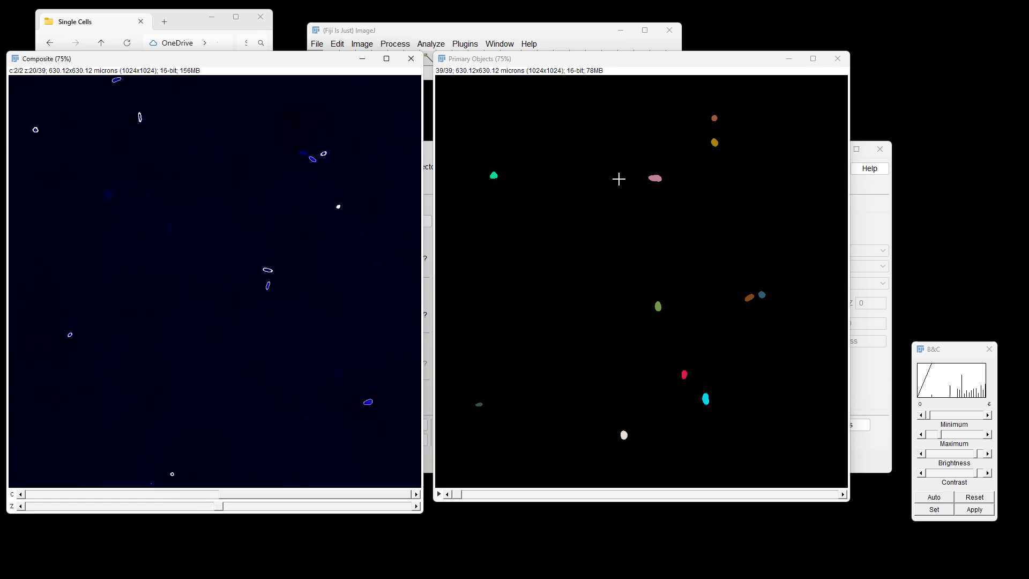
drag(453, 497, 566, 493)
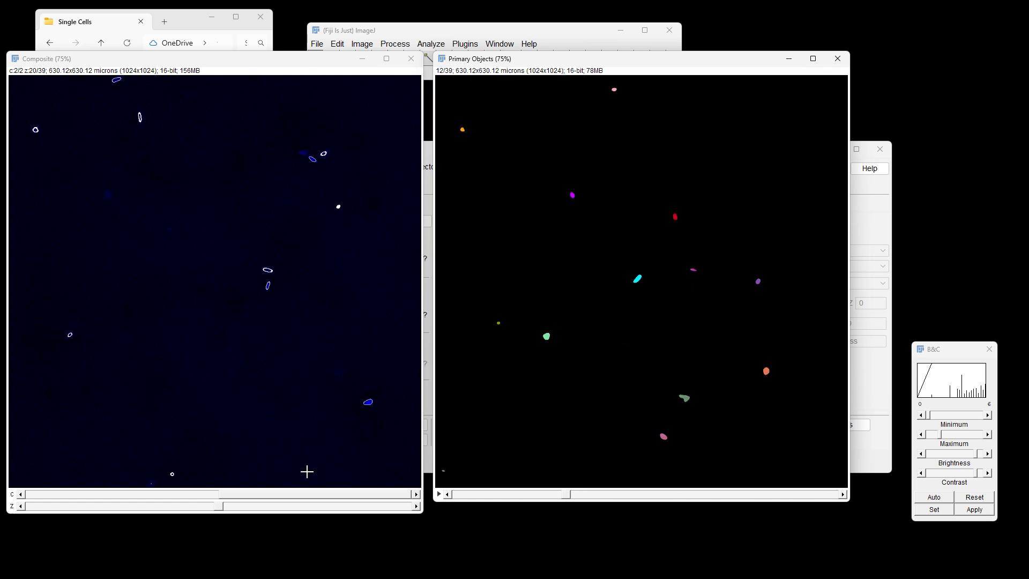
drag(216, 507, 181, 507)
key(plus)
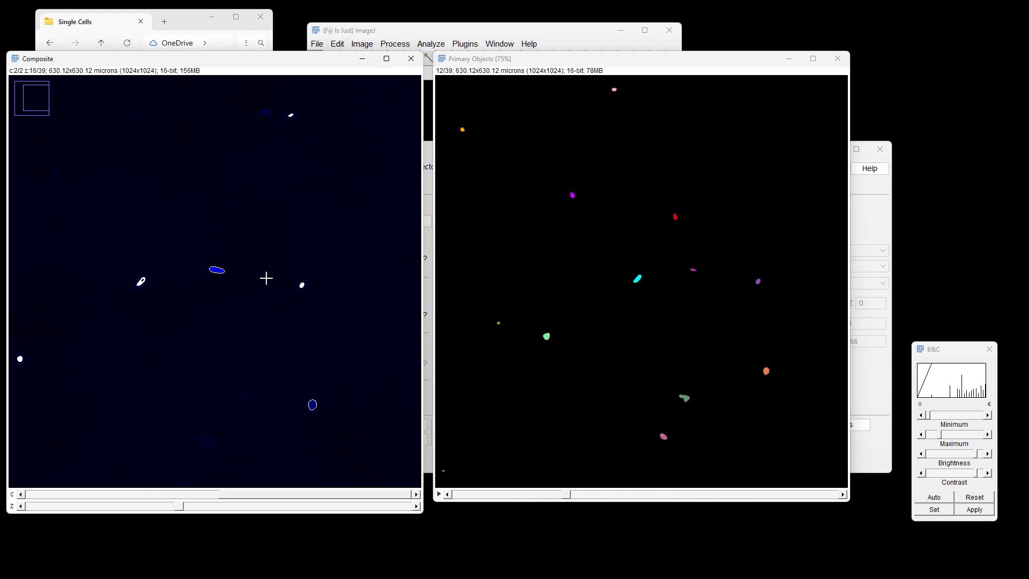
key(plus)
key(plus)
key(plus)
key(plus)
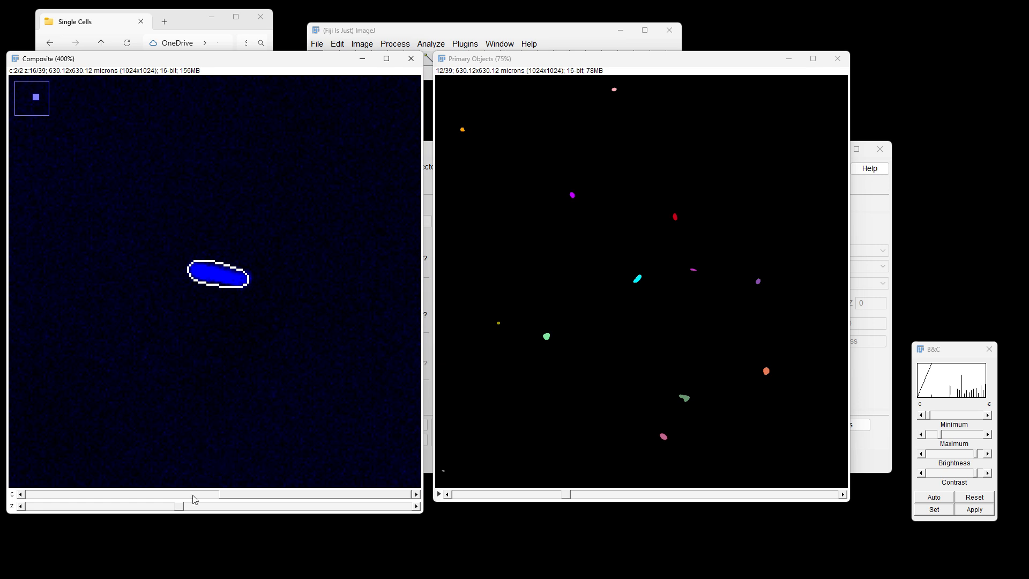
drag(179, 509, 154, 510)
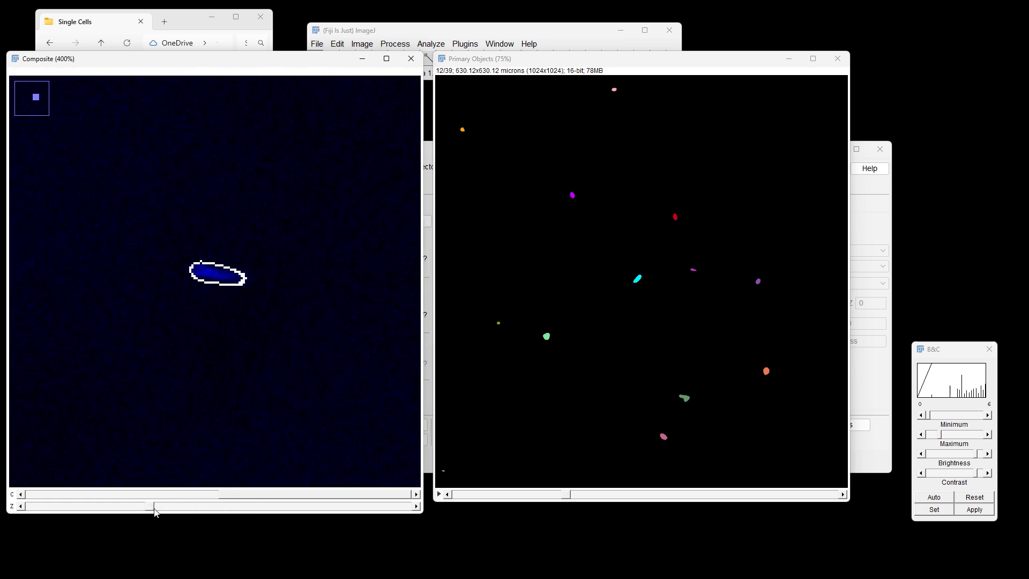
Bring the FOCUST Optimization window forward and set the primary objects' Maxima X, Y and Z to 6.
key(minus)
key(minus)
key(minus)
key(minus)
key(minus)
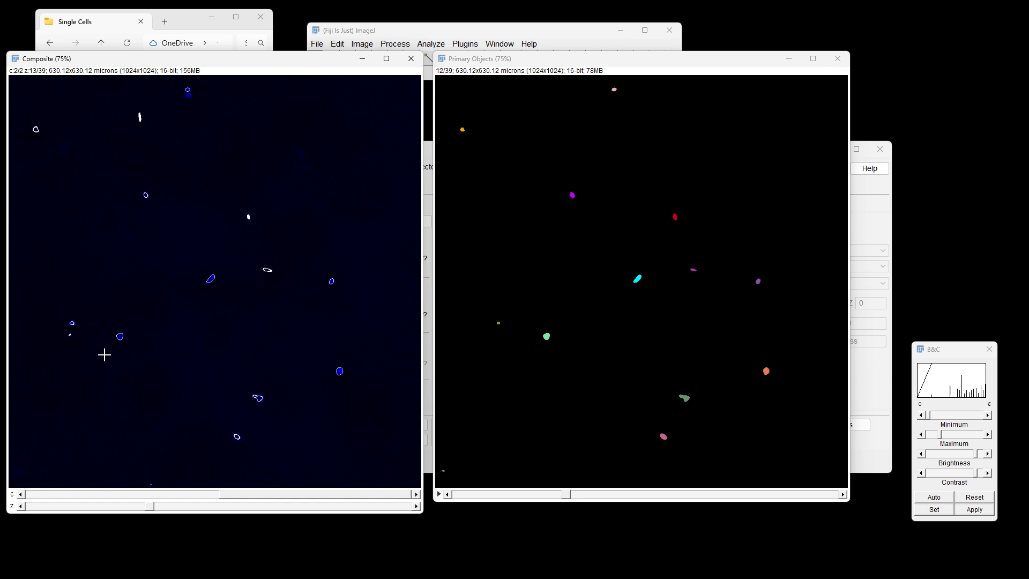
click(874, 221)
drag(695, 149, 614, 133)
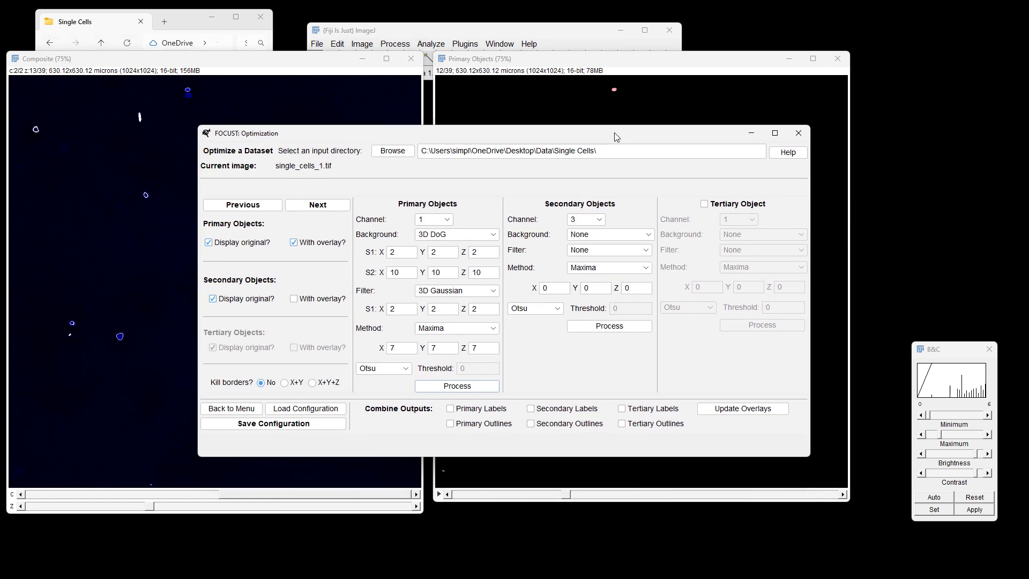
double_click(403, 349)
key(Tab)
key(shift+Tab)
text(6)
key(Tab)
key(Tab)
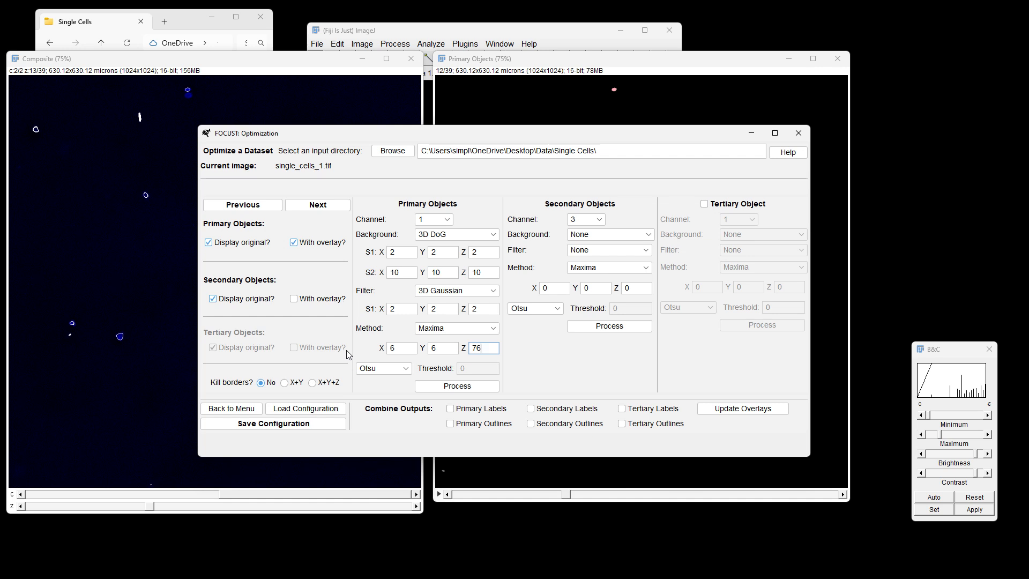
key(BackSpace)
Disable the original display and the overlay for the primary objects, and process them.
click(244, 244)
click(322, 243)
click(431, 386)
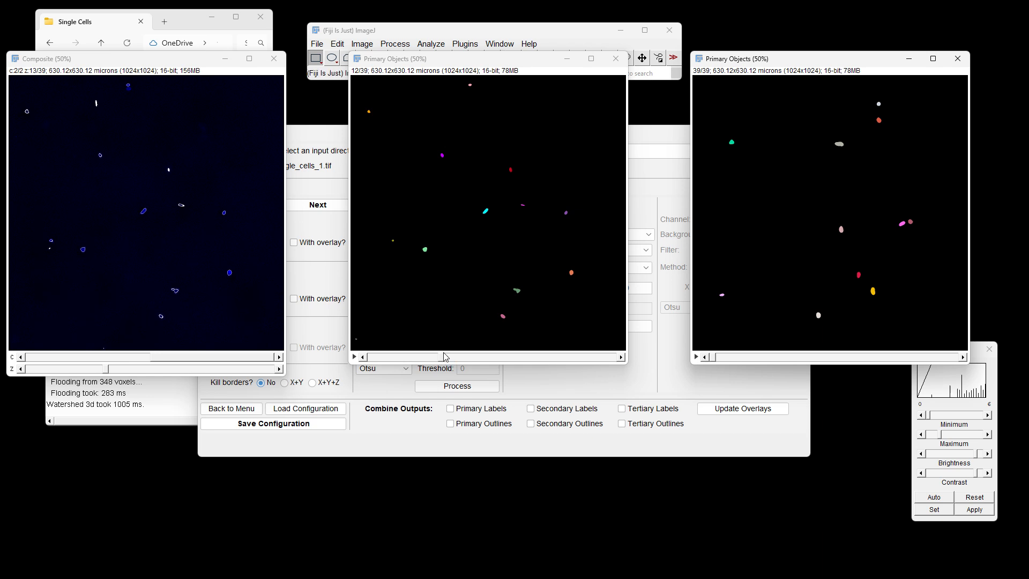
Compare the earlier and new Primary Objects label images, going to Z slice 1 of the new one.
click(530, 391)
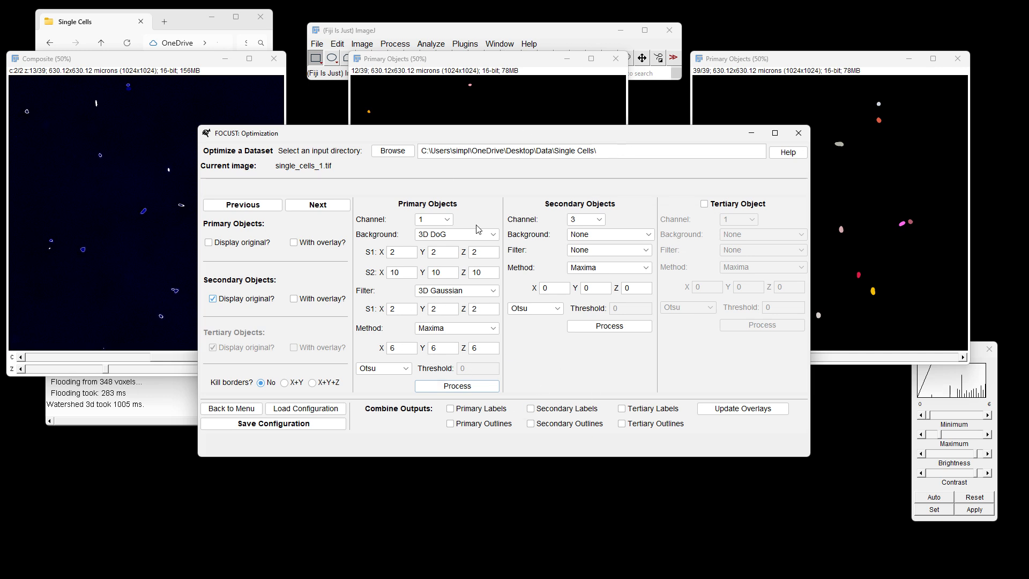
click(278, 105)
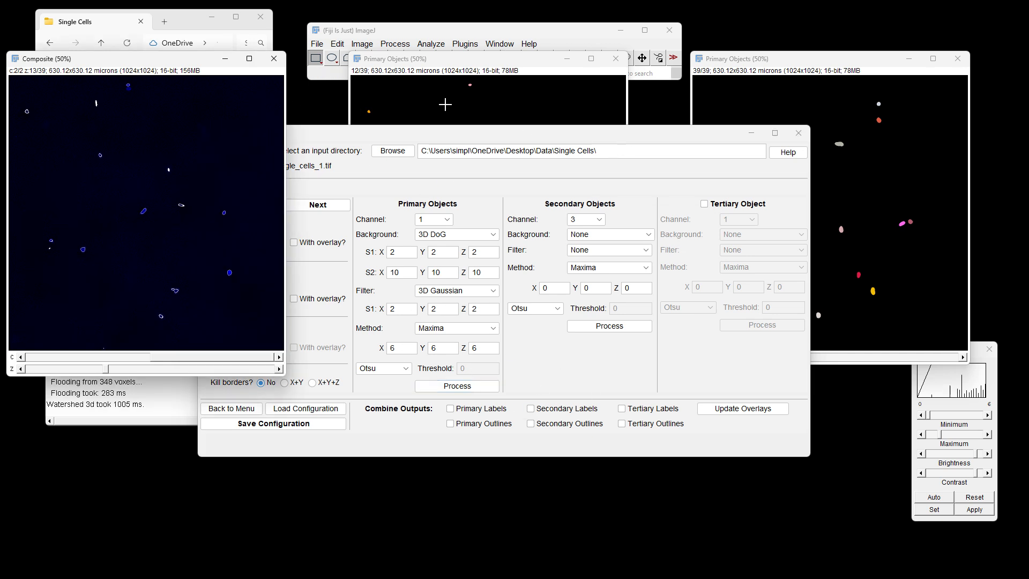
click(446, 104)
click(742, 96)
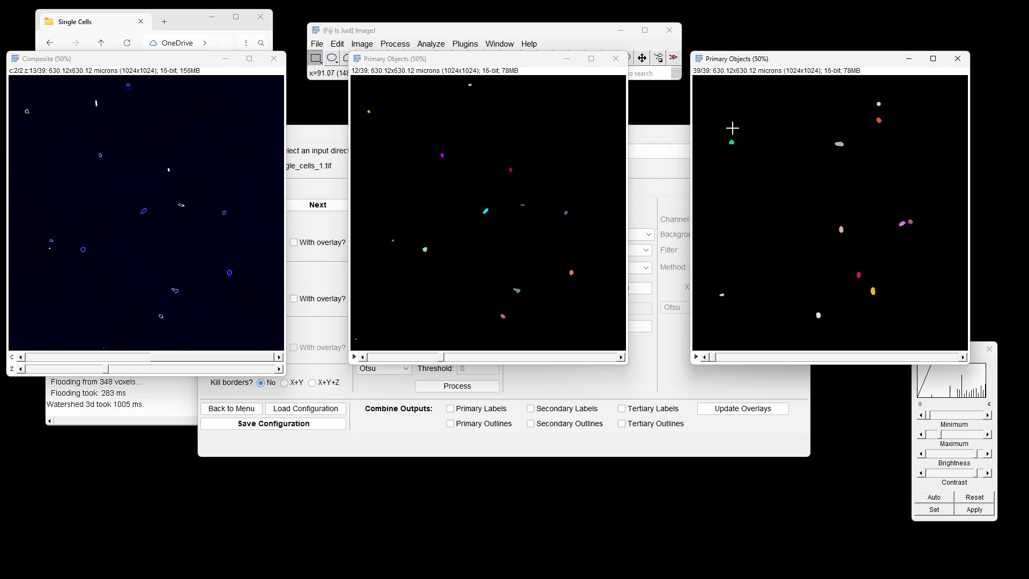
click(727, 358)
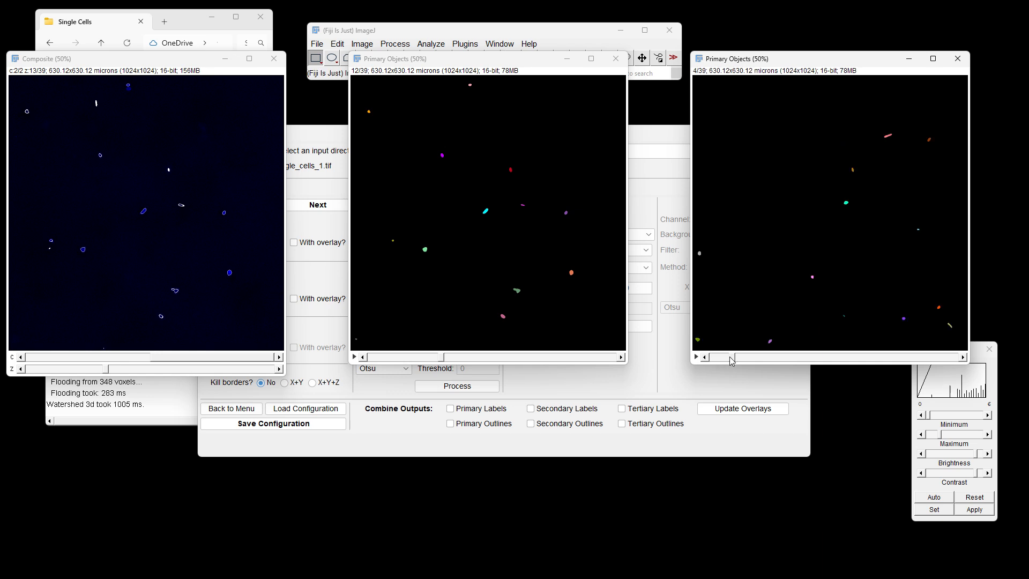
drag(732, 361, 699, 345)
Apply a 3D Gaussian background to the secondary objects with S1 X, Y and Z of 2.
click(545, 382)
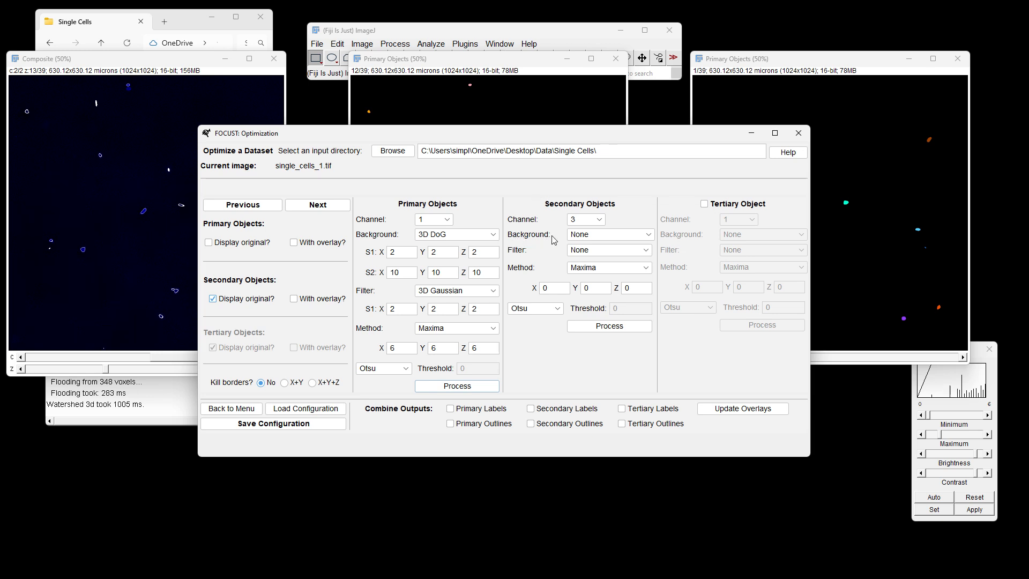
click(629, 236)
click(615, 271)
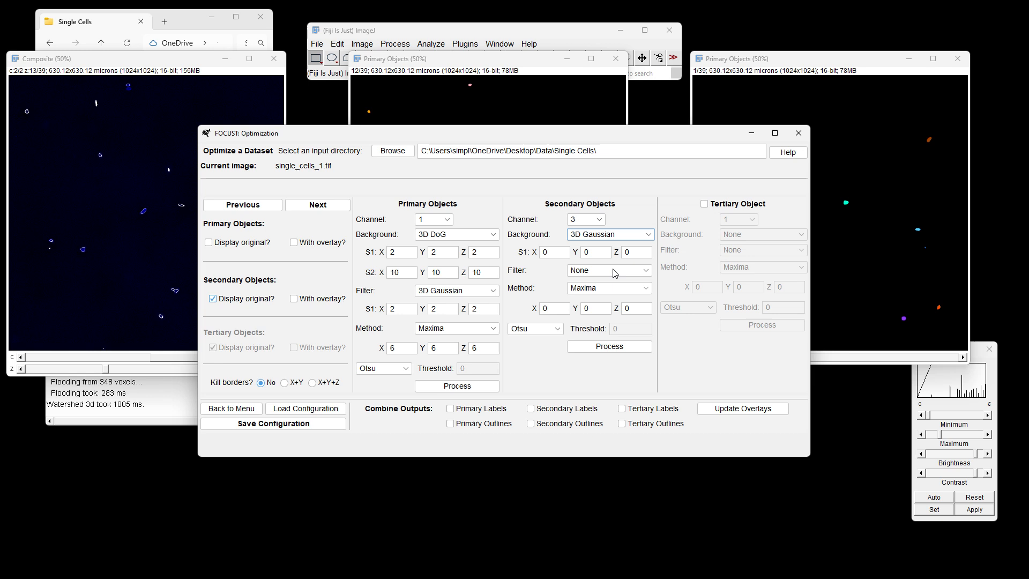
click(551, 248)
text(2)
key(Tab)
text(2)
key(Tab)
text(2)
Set the secondary objects' Maxima X, Y and Z to 12 and process them with the overlay enabled.
click(555, 310)
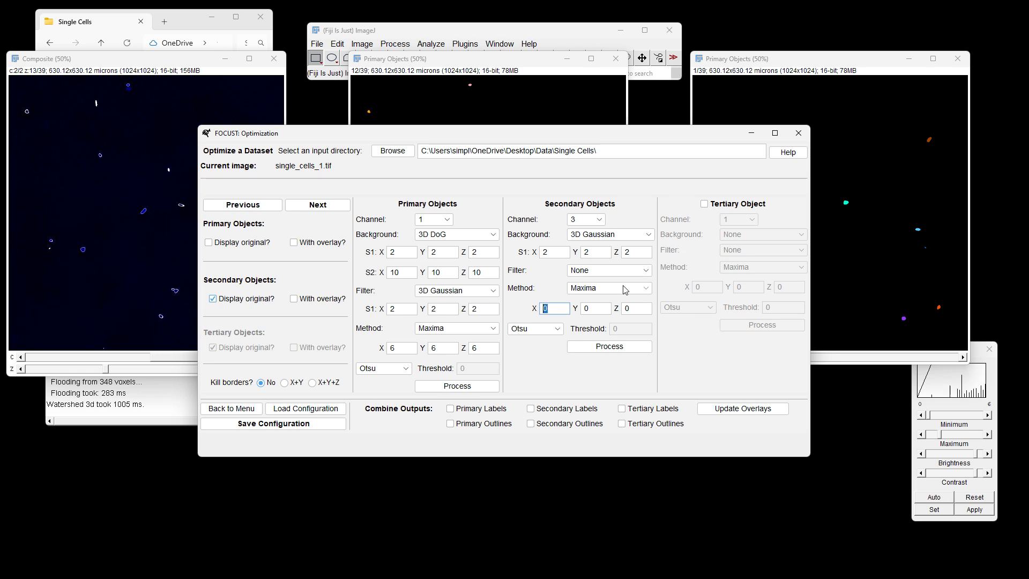
text(12)
key(Tab)
text(12)
key(Tab)
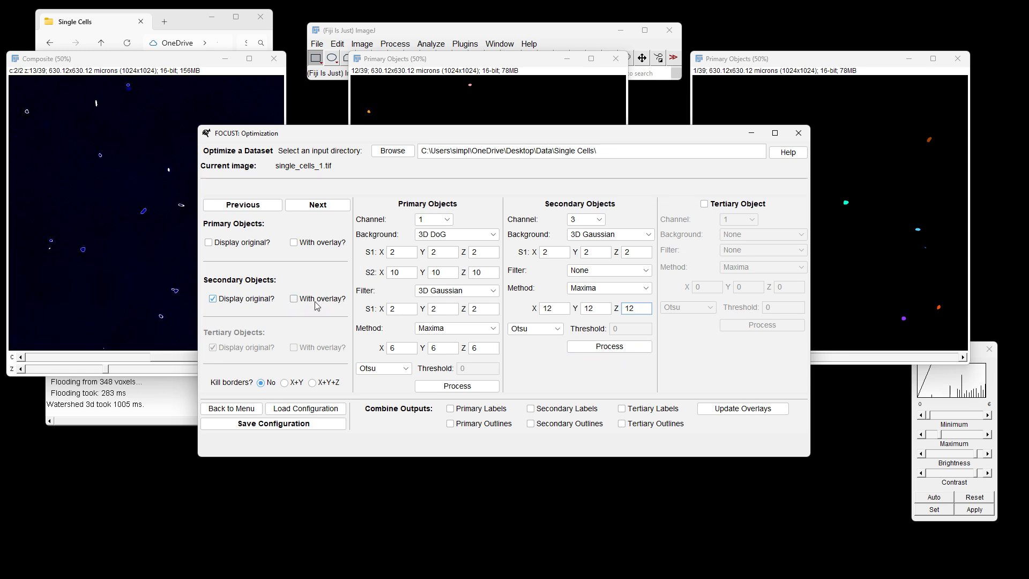
click(294, 299)
click(615, 348)
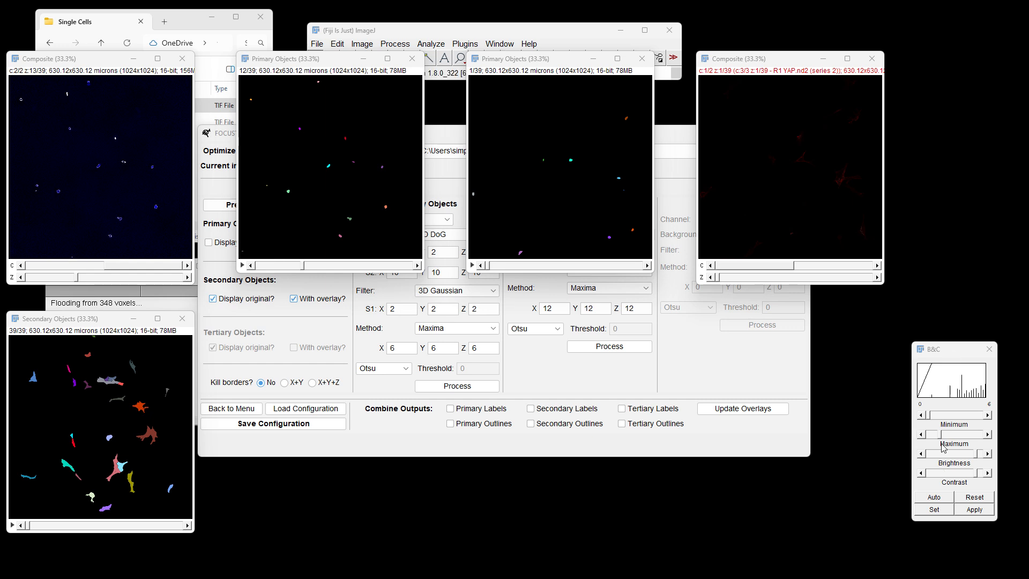
Brighten the red cell channel and the white outline channel of the secondary objects' Composite.
drag(940, 433, 998, 436)
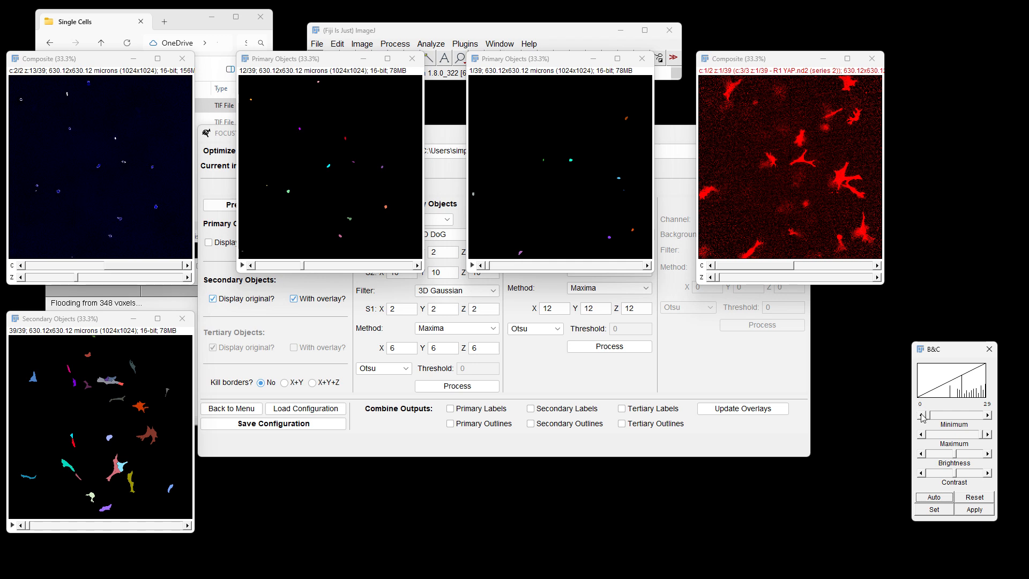
click(971, 498)
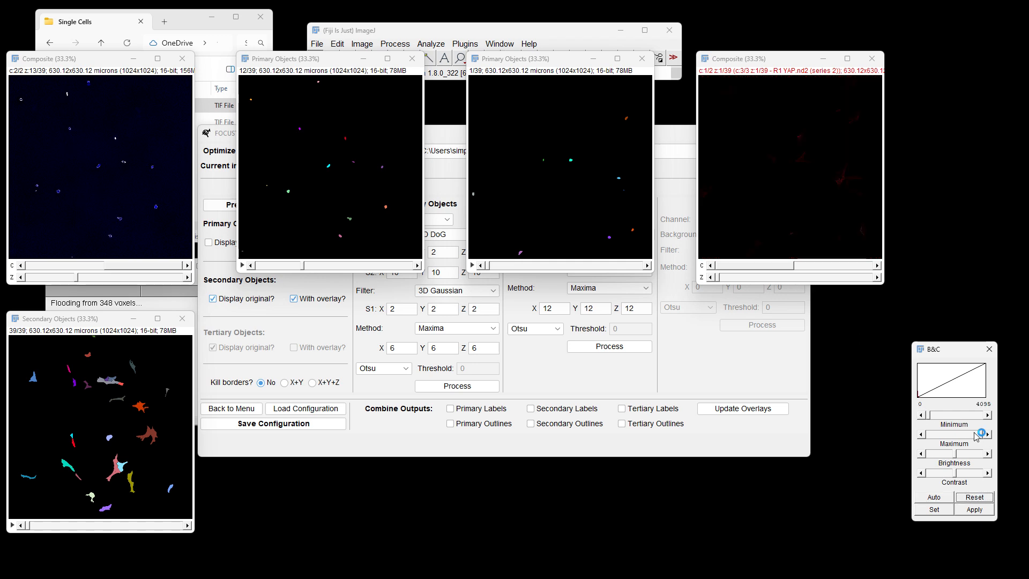
drag(982, 435, 935, 435)
click(836, 267)
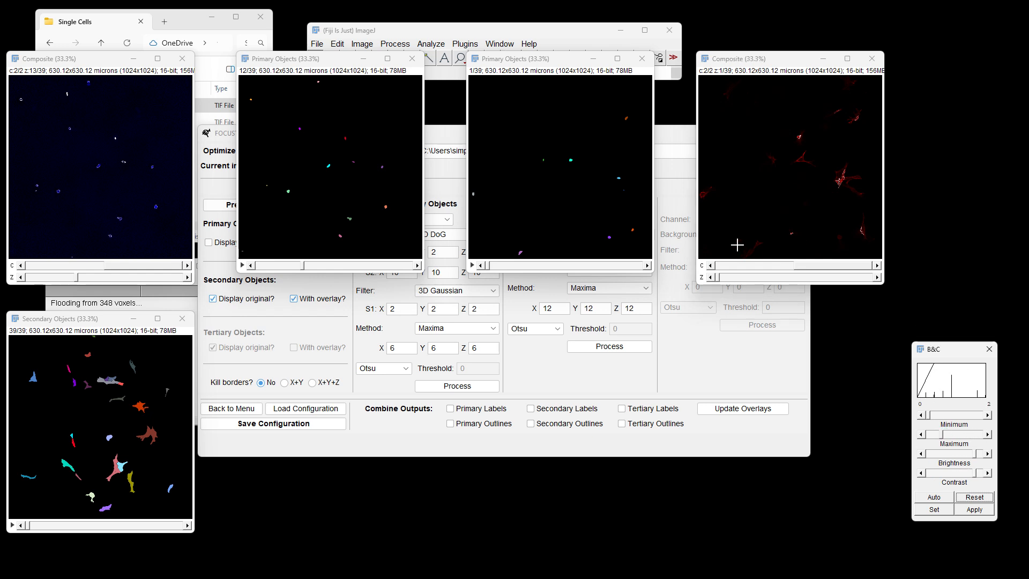
Examine the secondary outlines in the Composite on Z slices 36 and 28, magnifying individual cells up to 200%.
drag(718, 277, 858, 275)
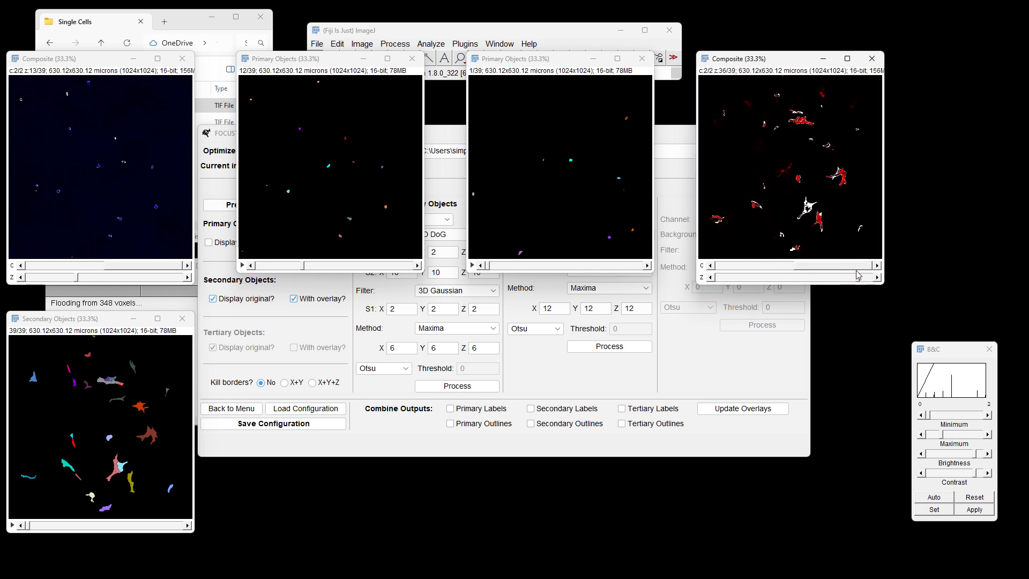
scroll(806, 122, up, 2)
scroll(820, 193, up, 3)
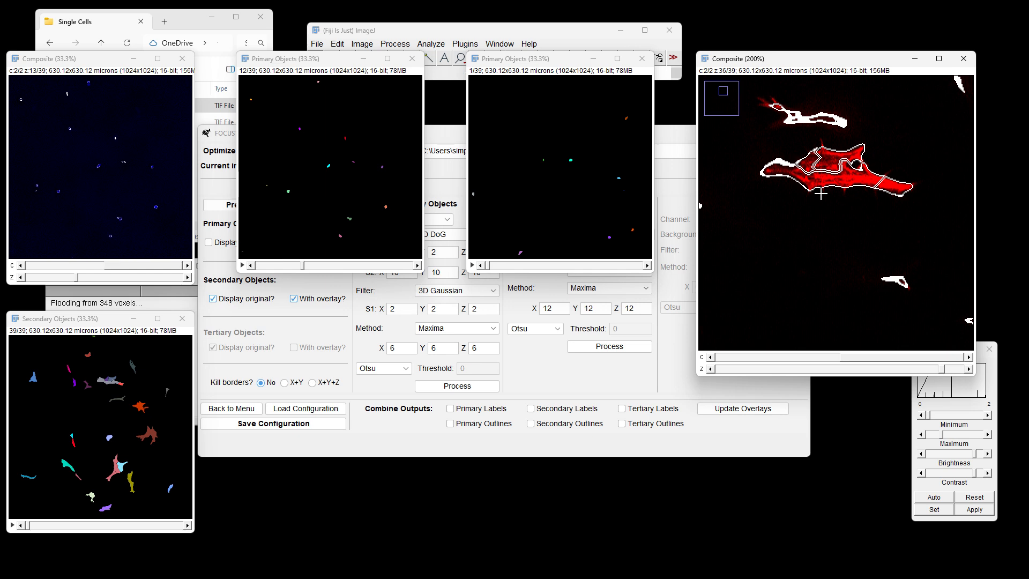
scroll(836, 184, down, 3)
scroll(928, 311, up, 2)
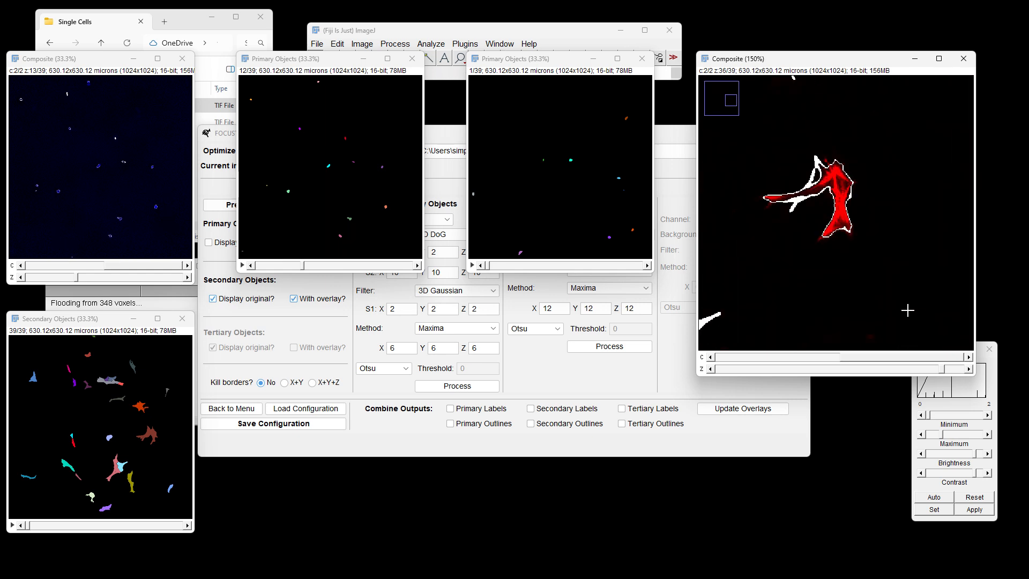
drag(941, 370, 889, 367)
scroll(847, 279, down, 4)
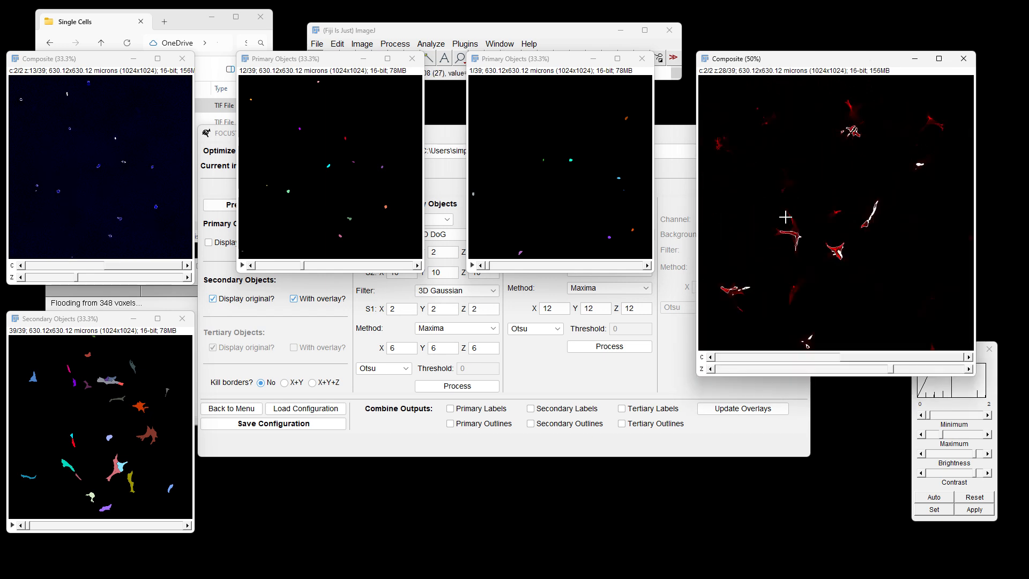
Close the secondary result images and reprocess the secondary objects with Maxima X, Y and Z of 16.
click(964, 59)
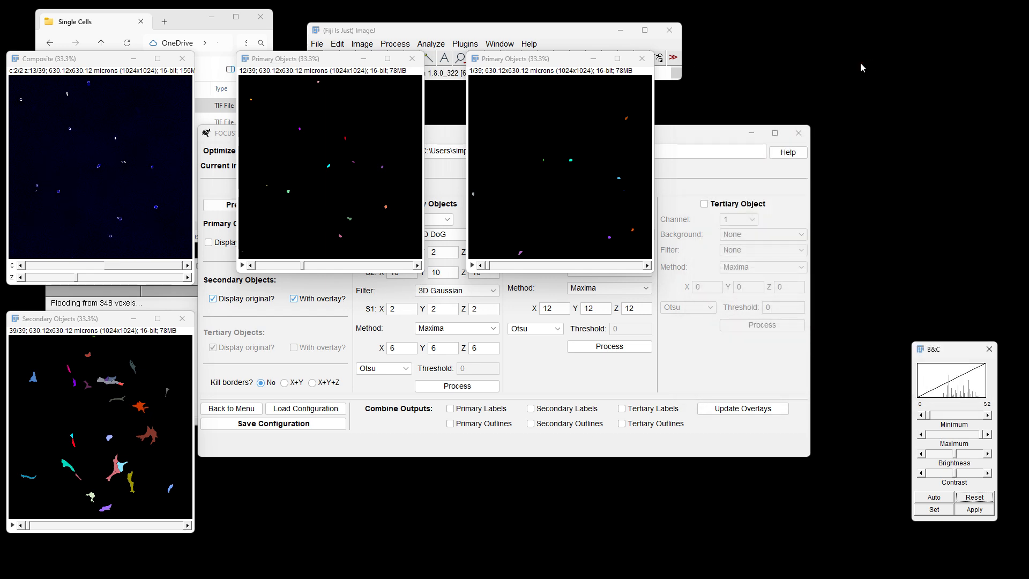
click(182, 319)
click(685, 370)
drag(559, 309, 529, 310)
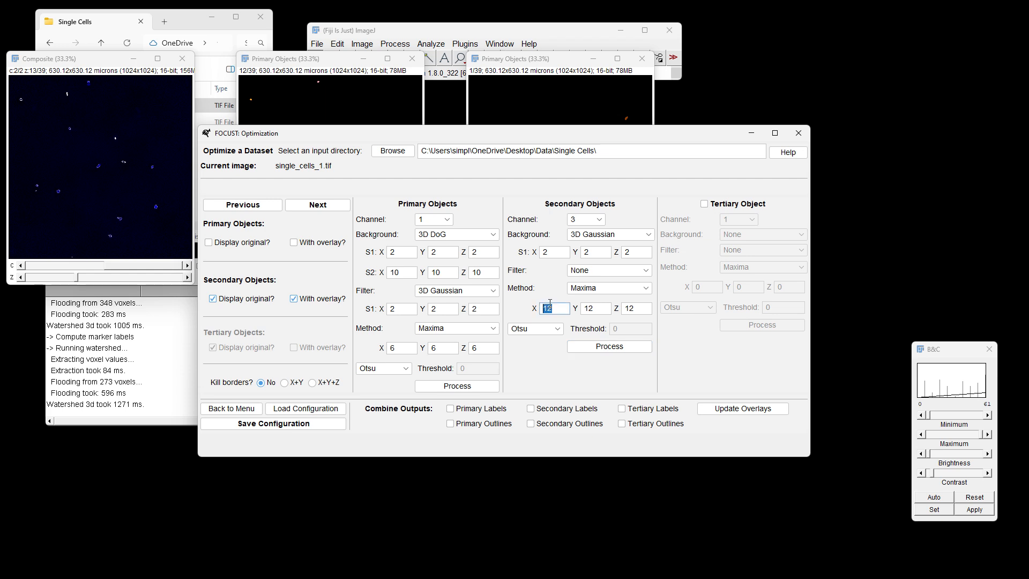
text(16)
key(Tab)
key(BackSpace)
text(6)
key(Tab)
key(BackSpace)
click(581, 347)
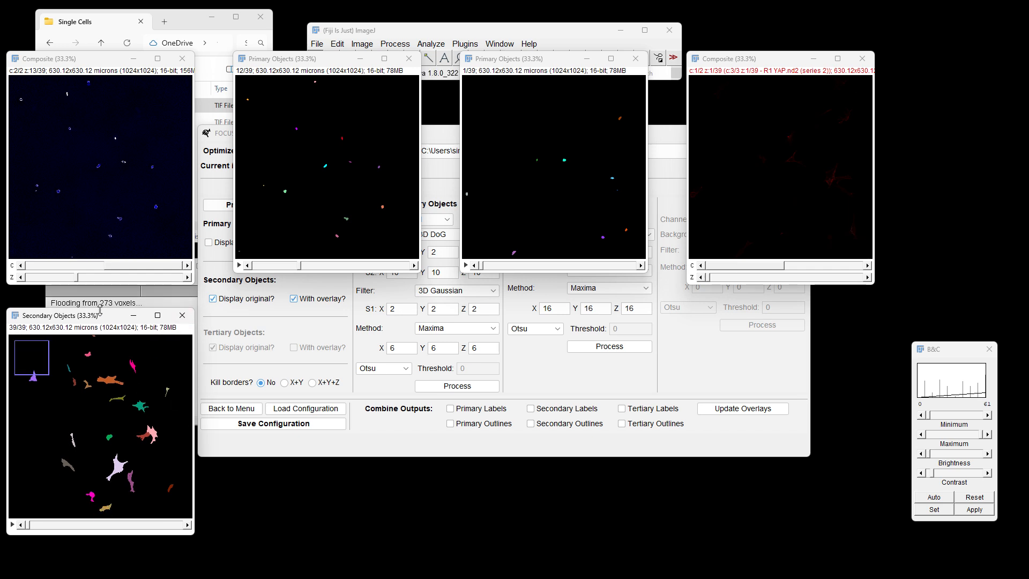
Examine the new Secondary Objects labels and the brightened Composite outlines across Z slices, ending on Composite slice 17.
drag(29, 528, 117, 526)
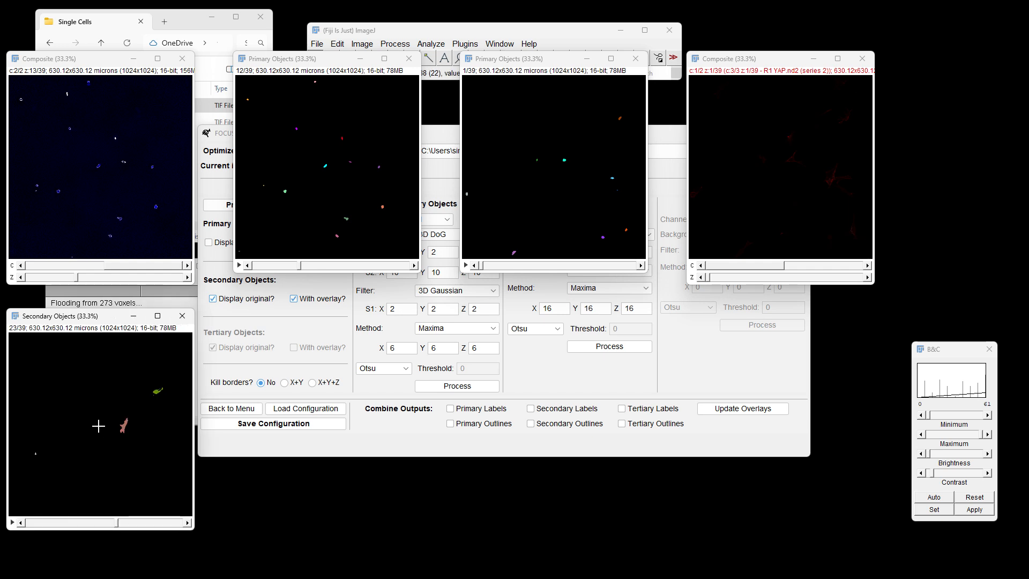
drag(118, 522, 78, 529)
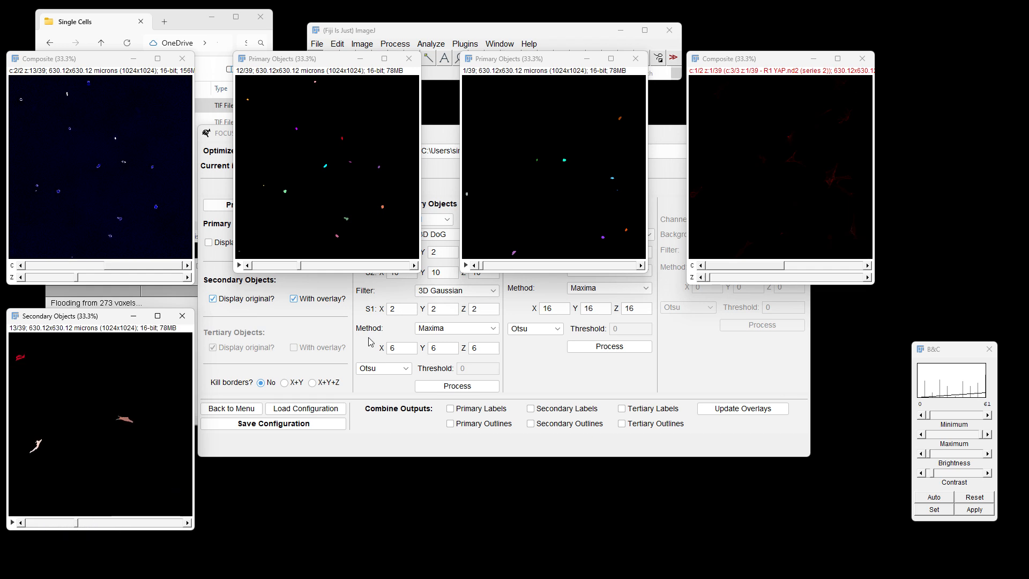
scroll(798, 241, up, 1)
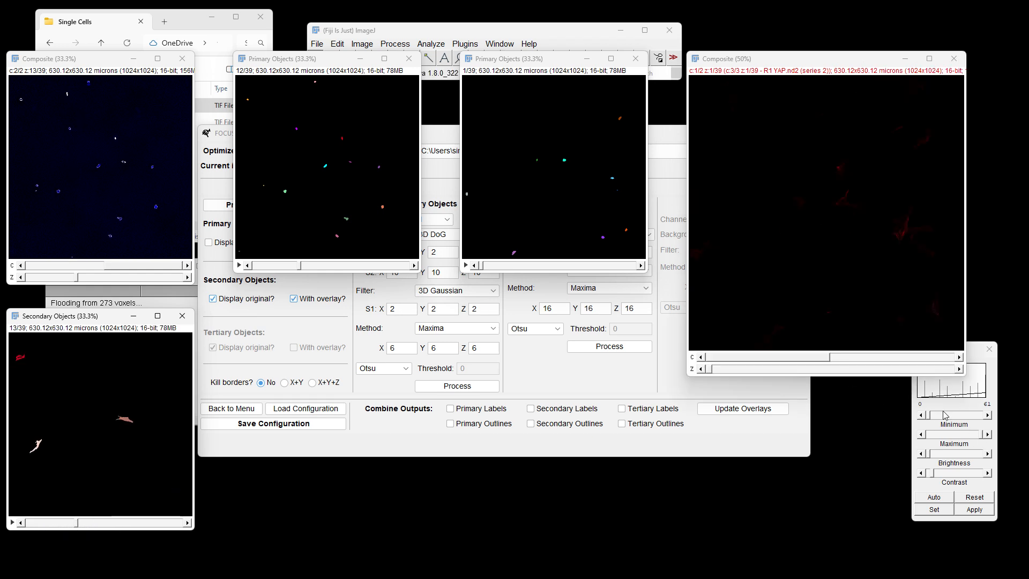
click(970, 437)
drag(984, 438, 937, 437)
click(871, 357)
drag(715, 372, 815, 374)
Switch the secondary objects to the G. Const. threshold method with a threshold of 35 and process them.
click(629, 382)
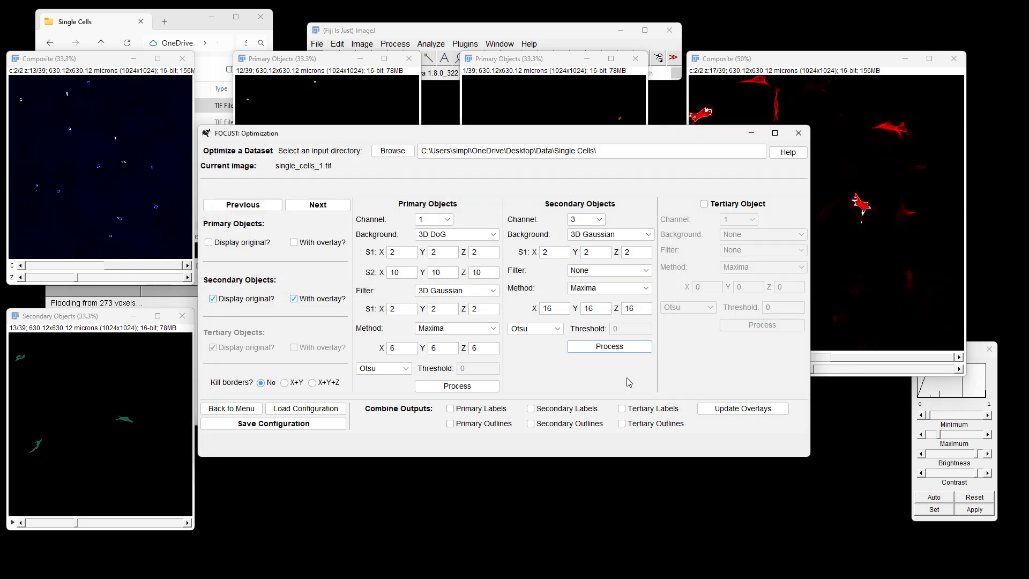
click(555, 331)
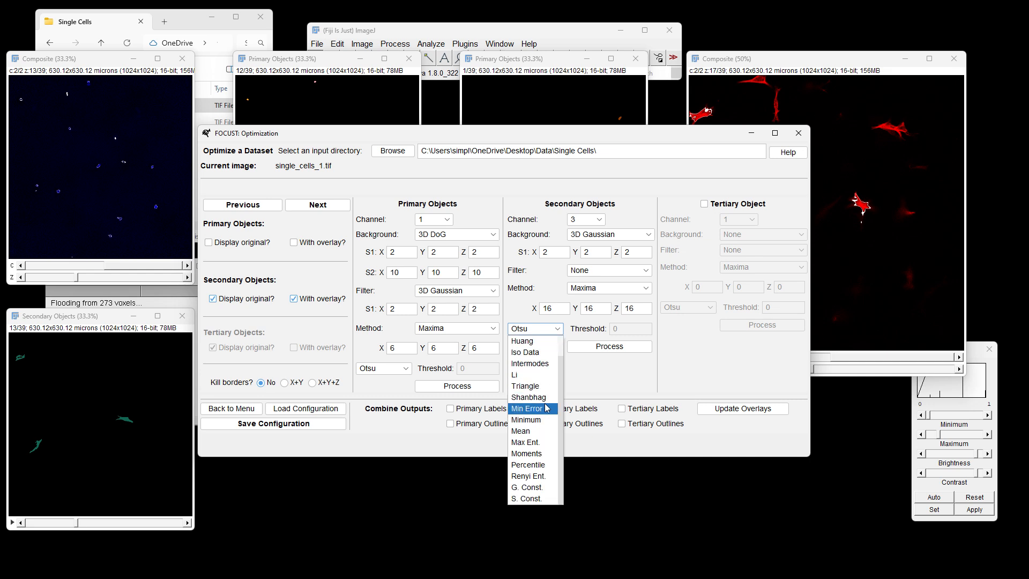
click(533, 488)
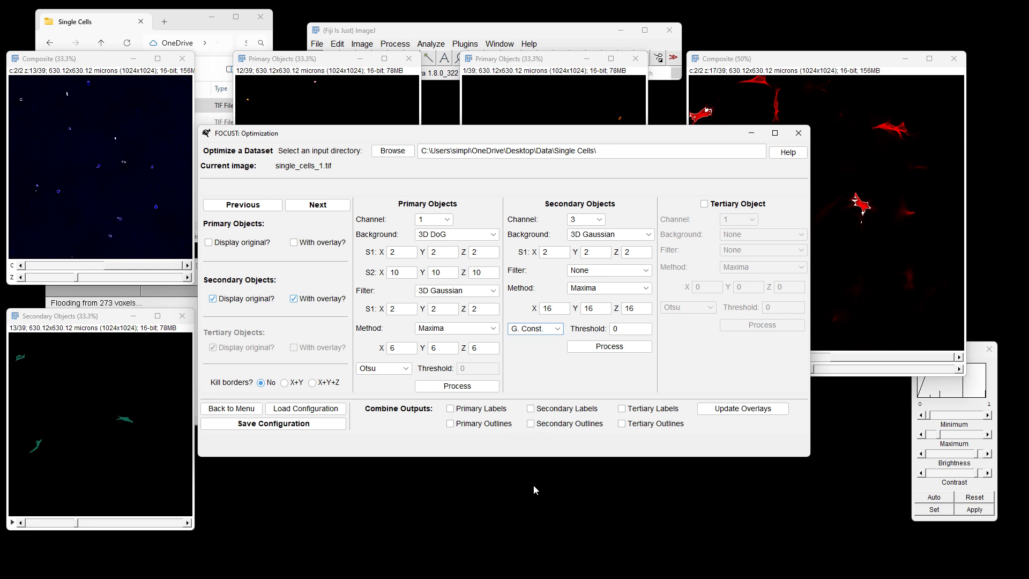
double_click(623, 329)
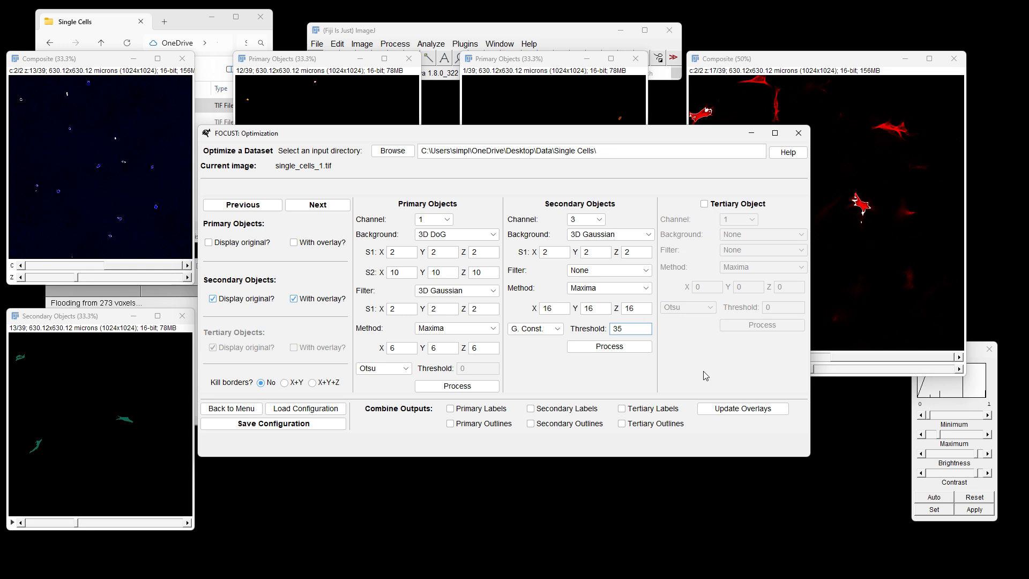
click(623, 348)
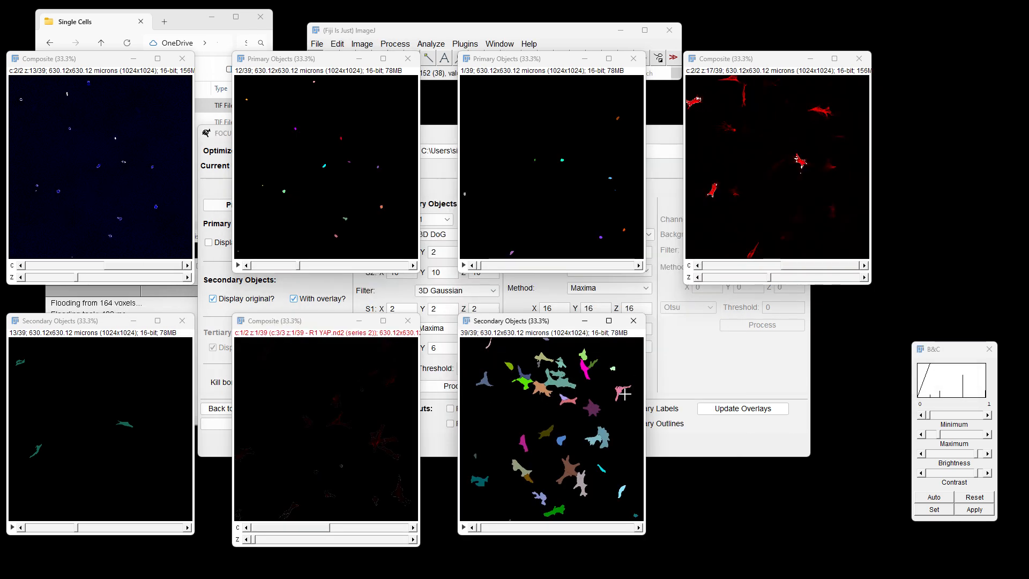
Place the earlier and new secondary Composites side by side at 50%, with the earlier one on Z slice 11.
click(316, 472)
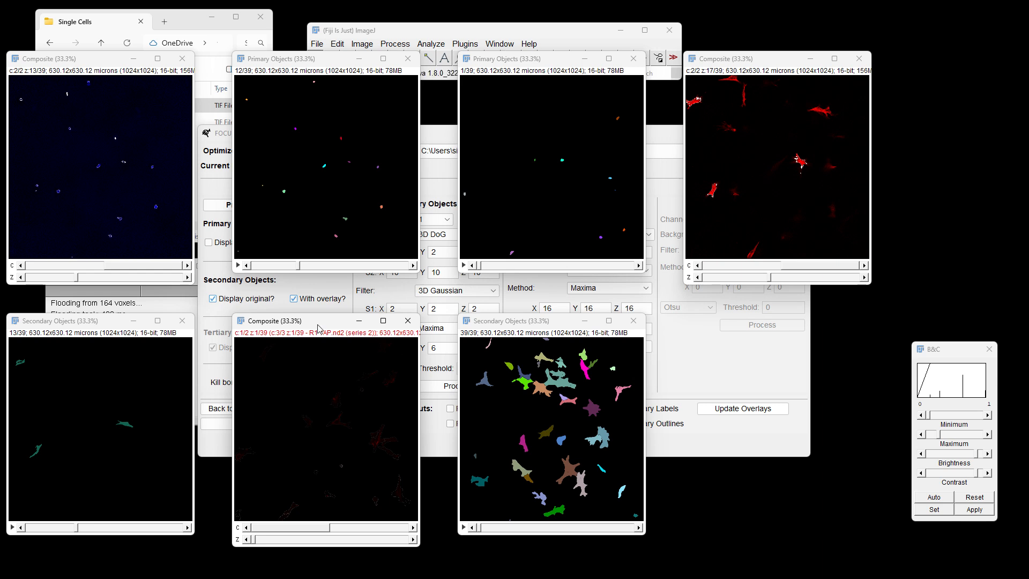
drag(318, 327, 603, 124)
key(plus)
drag(739, 58, 193, 59)
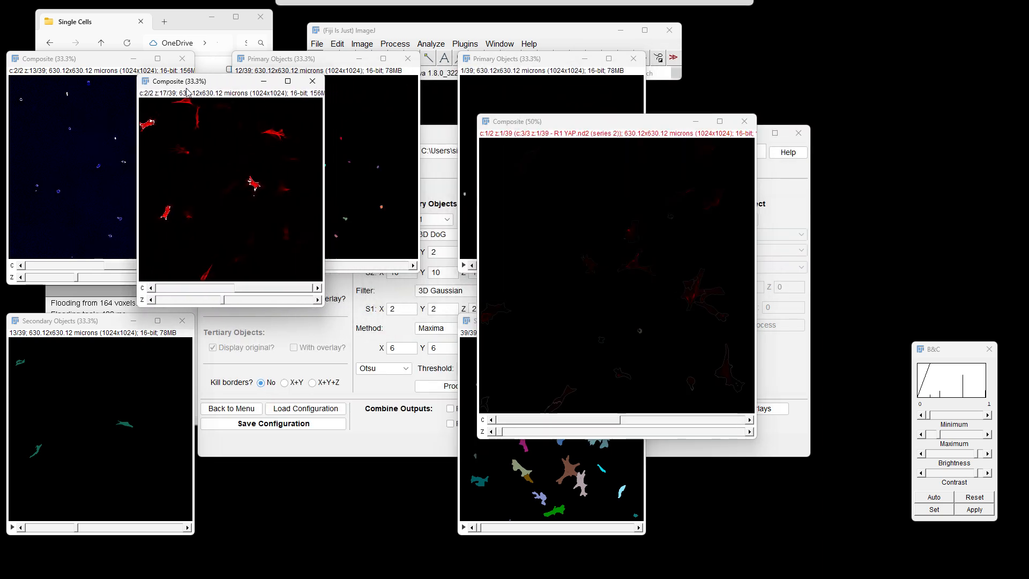
key(plus)
drag(241, 81, 221, 81)
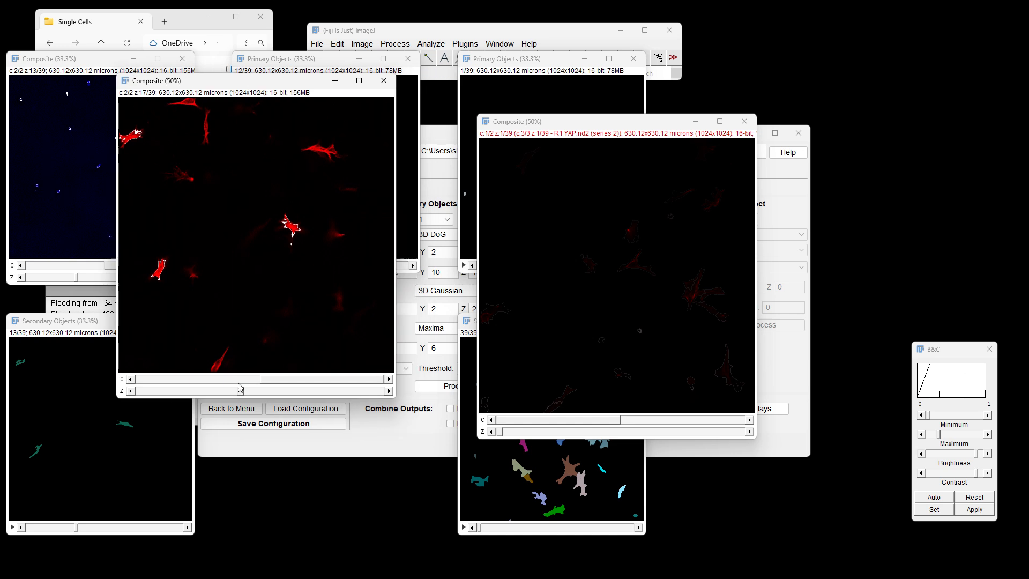
drag(241, 391, 205, 395)
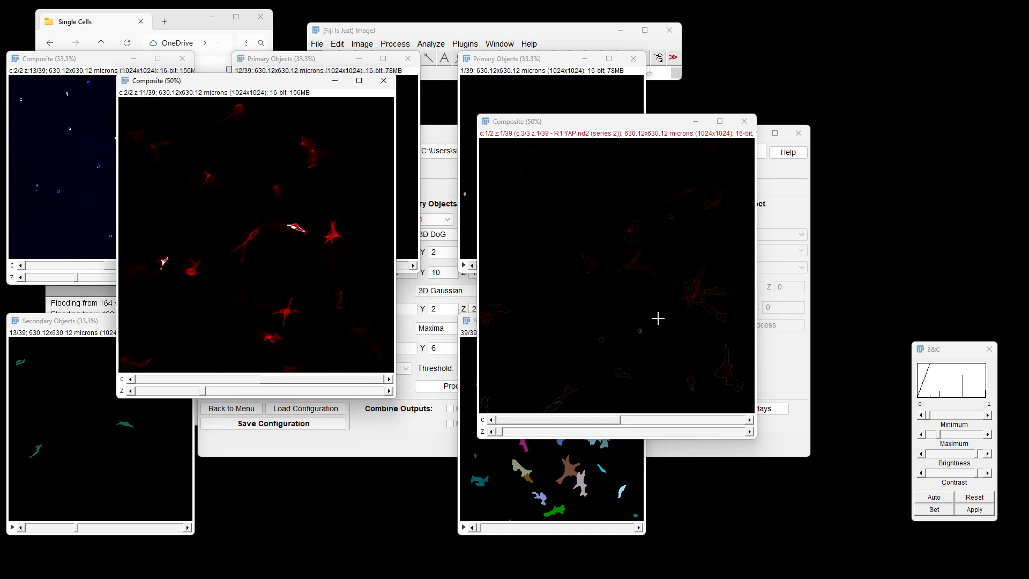
Place the new secondary Composite right beside the earlier one and brighten its cell signal and outline channels.
drag(643, 122, 568, 82)
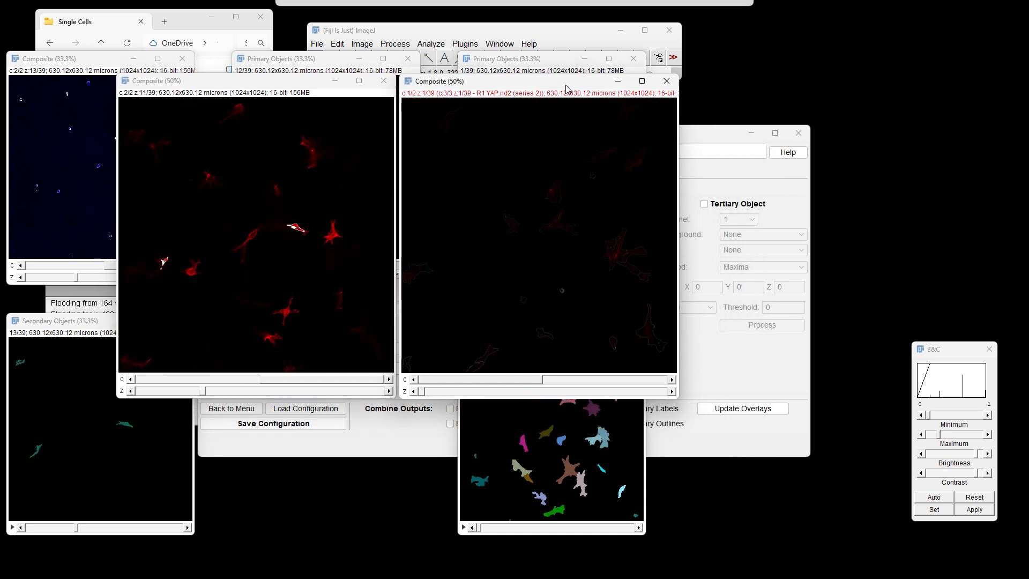
click(976, 433)
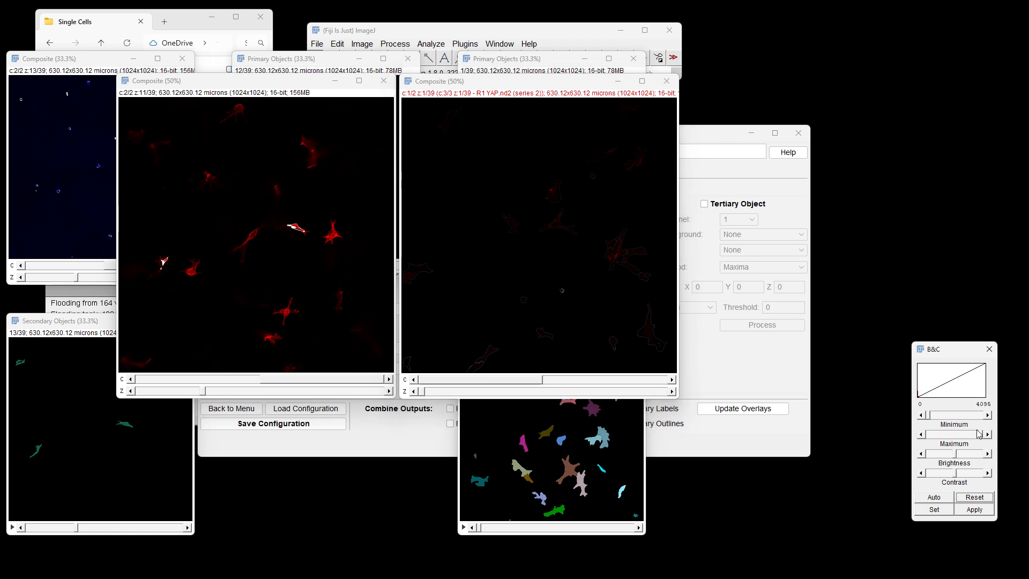
drag(983, 435, 930, 436)
click(641, 380)
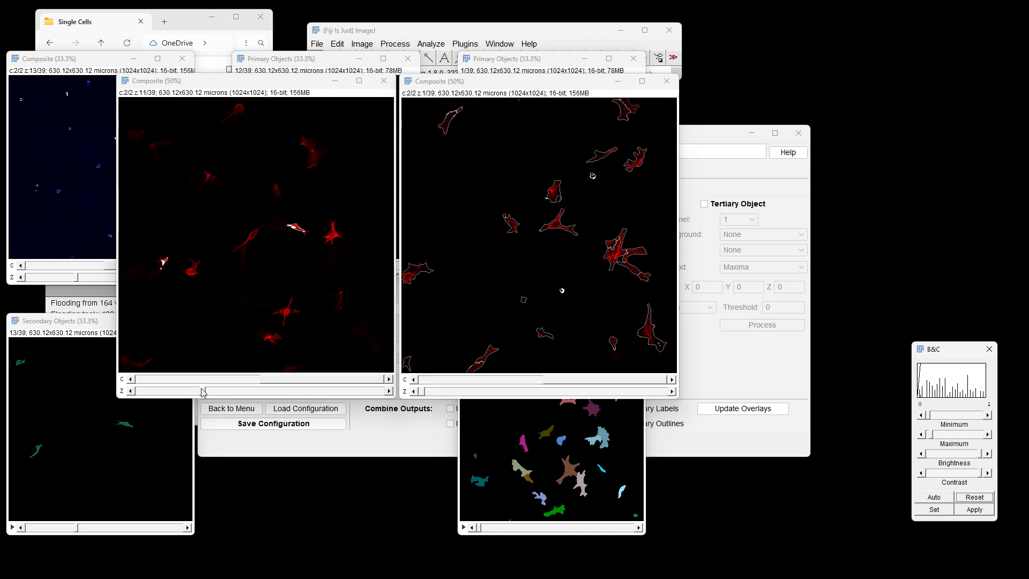
Compare the outlines in both Composites across Z slices, inspecting the new one at 150% and leaving it on slice 27 at 50%.
drag(203, 391, 134, 395)
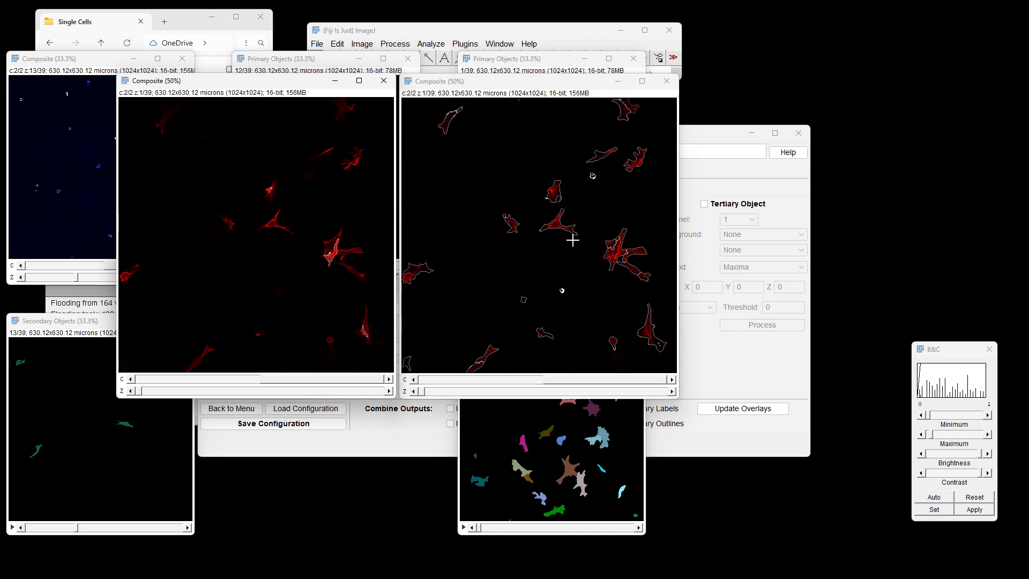
drag(144, 395, 207, 396)
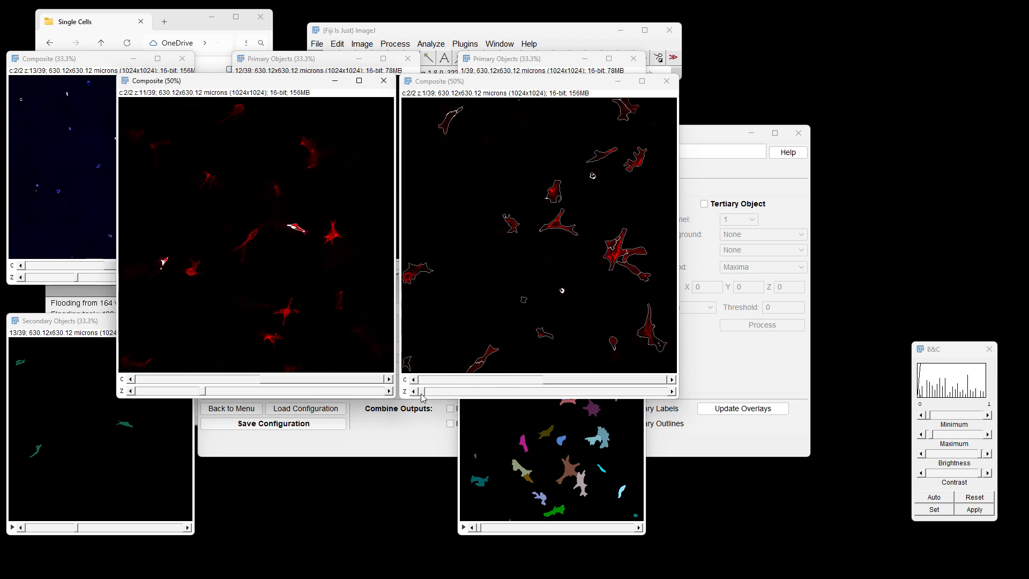
drag(424, 397, 513, 398)
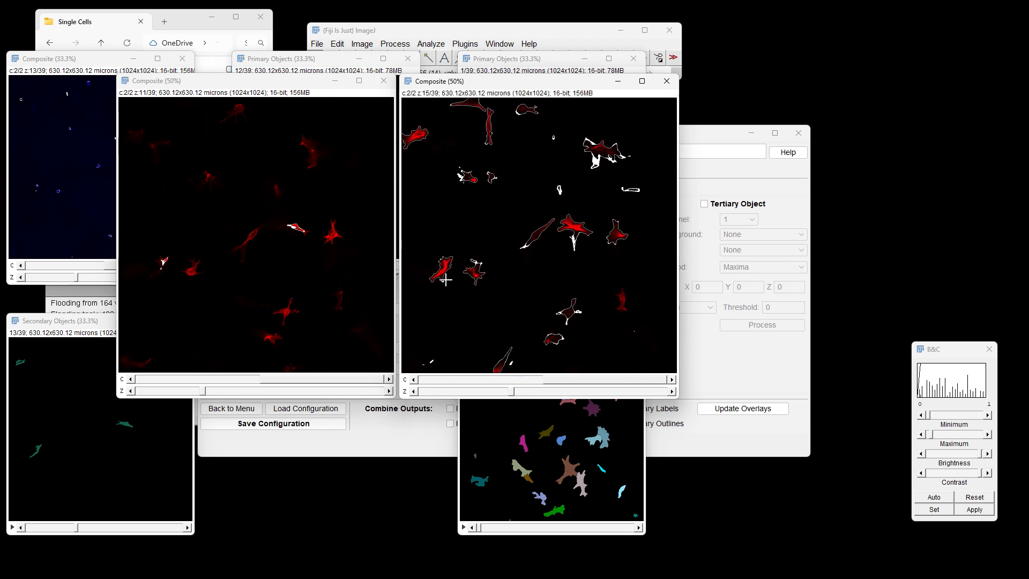
scroll(446, 280, up, 2)
scroll(504, 306, up, 1)
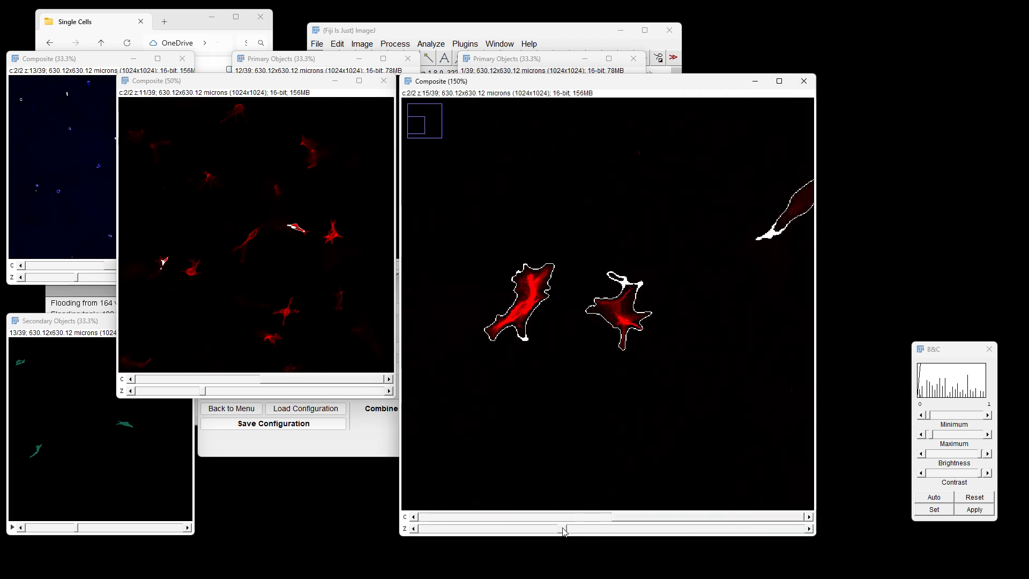
drag(564, 529, 681, 528)
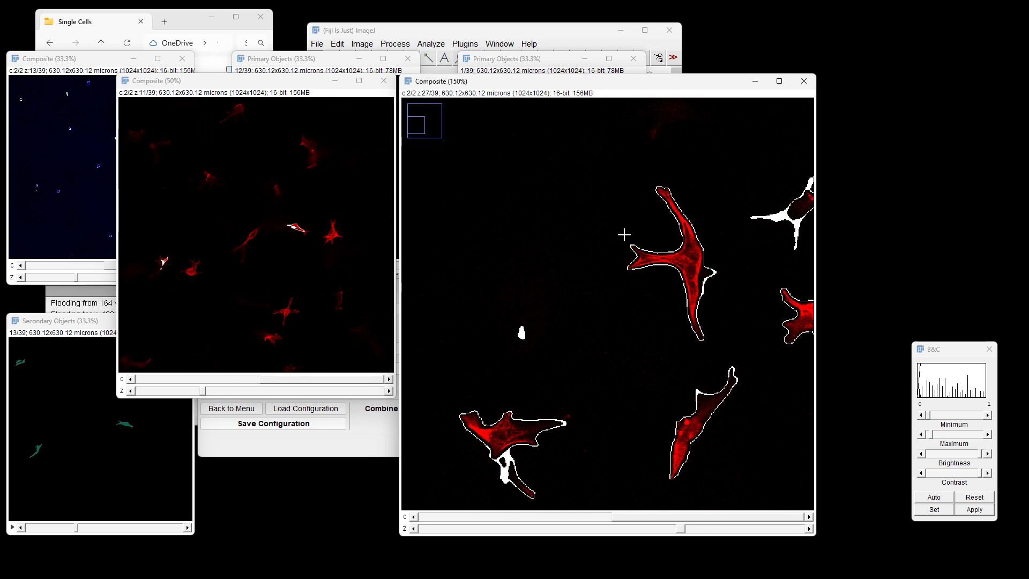
key(minus)
key(minus)
key(minus)
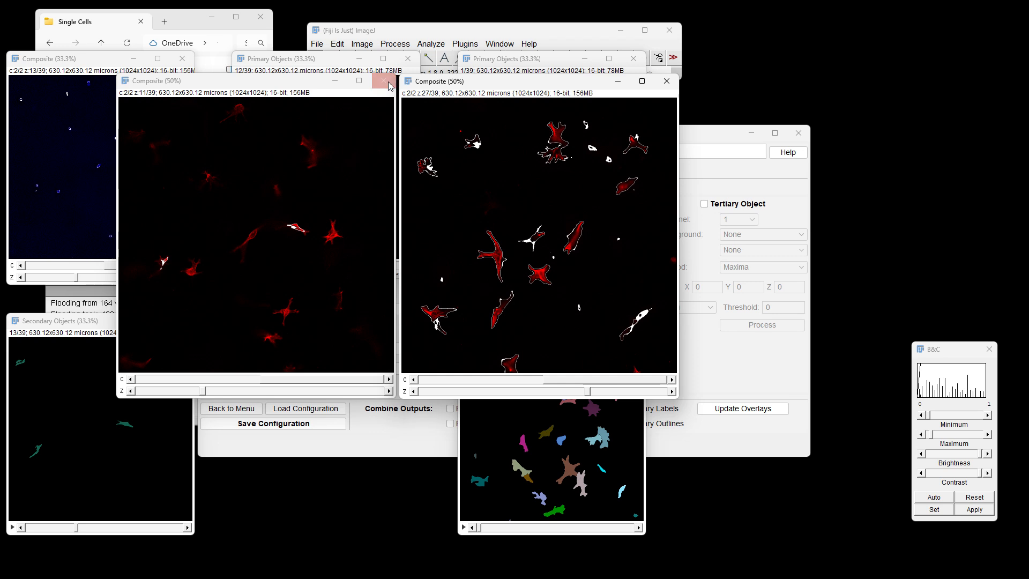
Clear the view of the Optimization window and generate a combined overlay of primary labels with secondary outlines.
drag(484, 85, 739, 68)
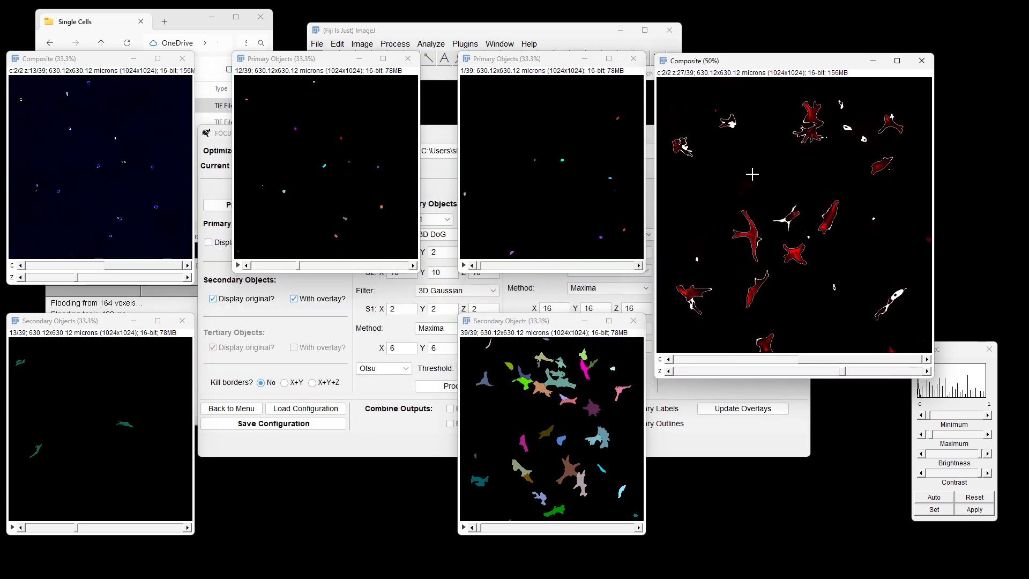
click(651, 196)
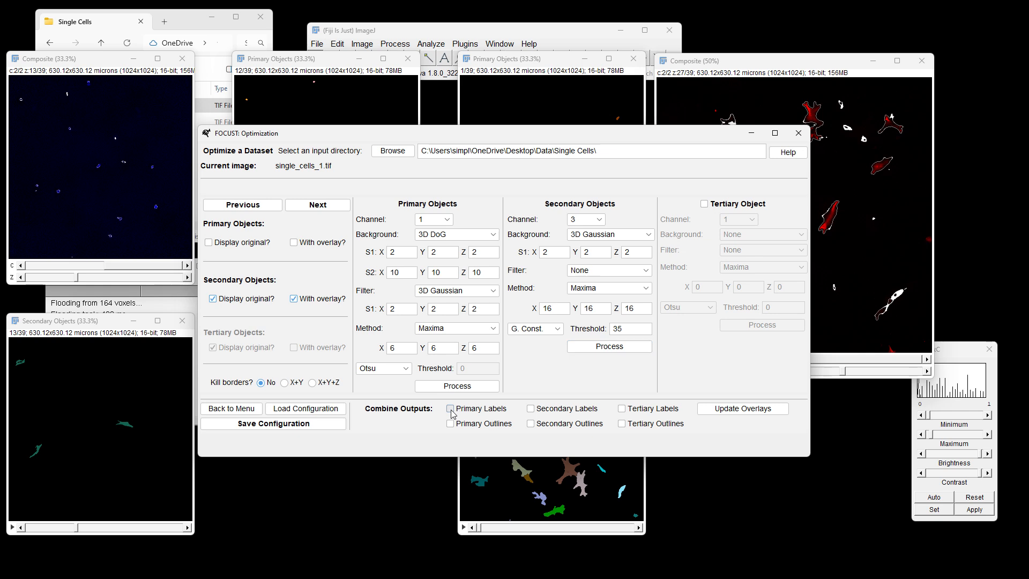
click(532, 424)
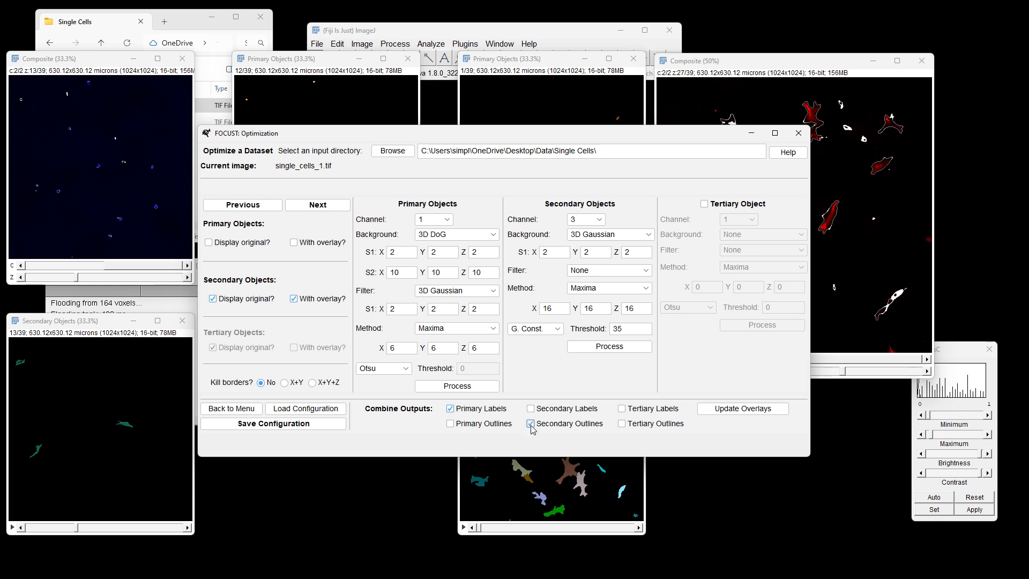
click(737, 413)
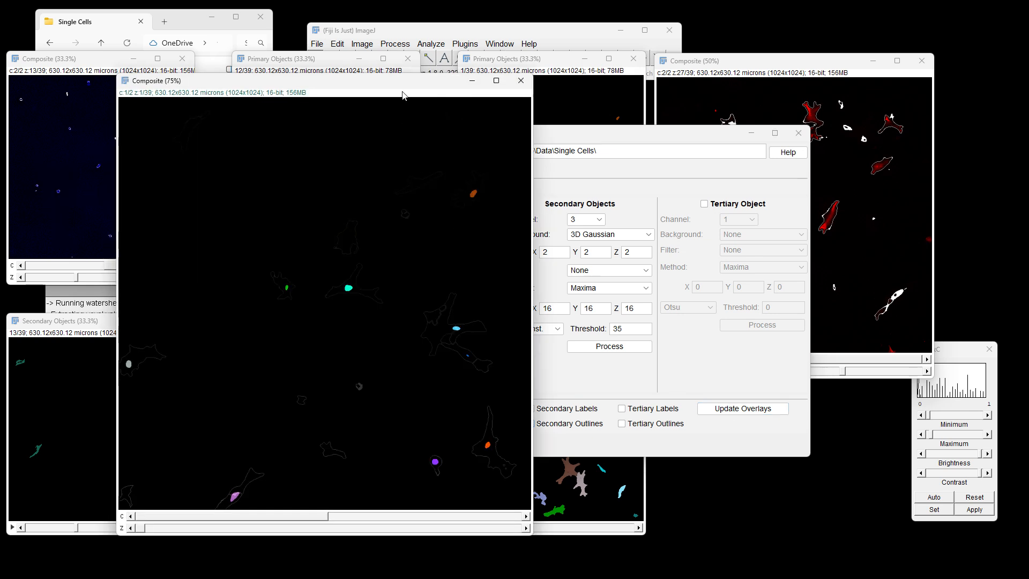
Brighten the outline channel of the combined Composite and examine the nuclei inside the cell outlines up to Z slice 13.
drag(426, 85, 524, 78)
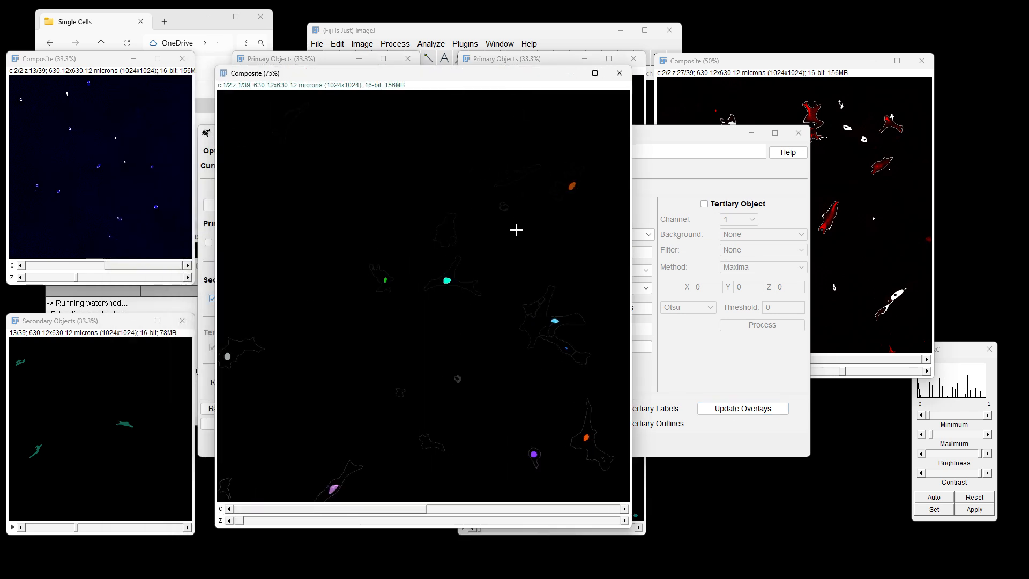
click(568, 509)
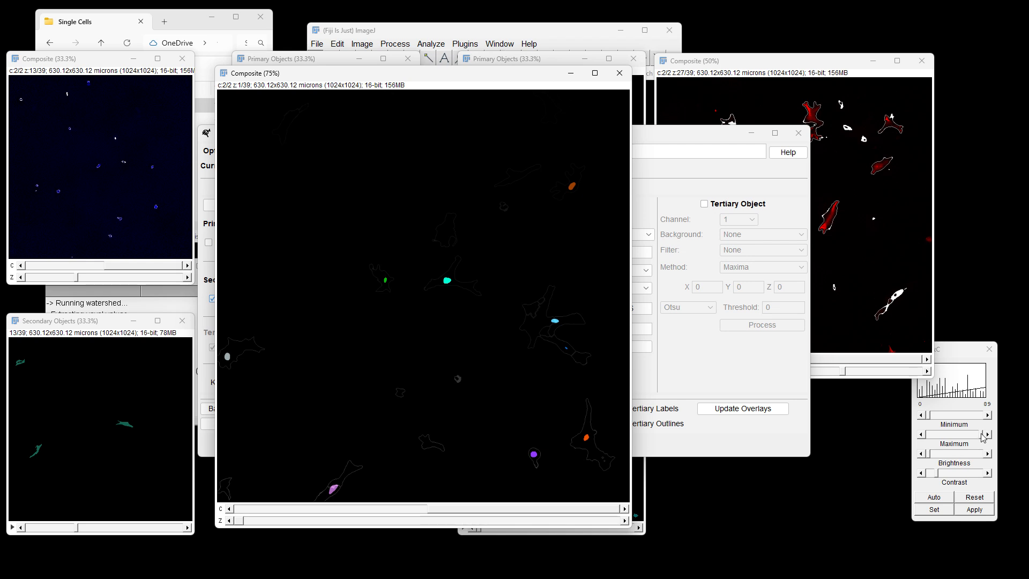
drag(981, 434, 971, 439)
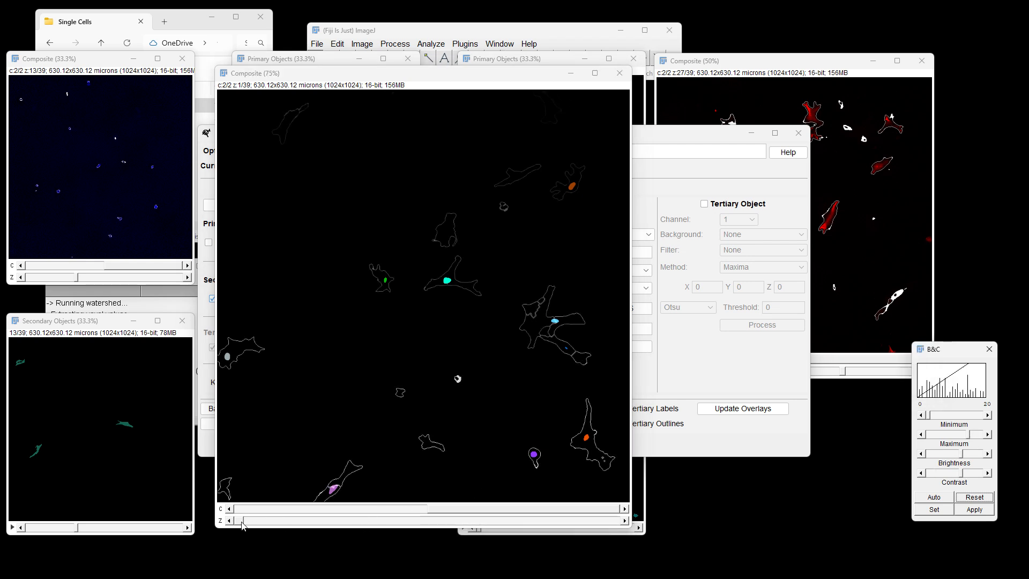
drag(247, 521, 357, 507)
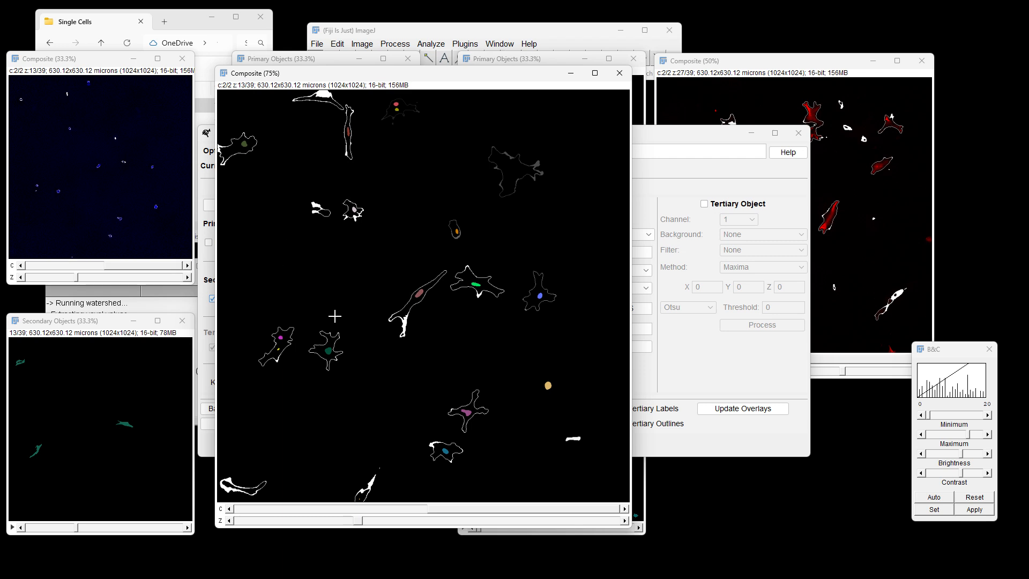
scroll(335, 315, down, 2)
scroll(287, 212, up, 1)
drag(324, 78, 349, 90)
Review the file formats offered for saving the combined Composite.
click(391, 33)
click(316, 44)
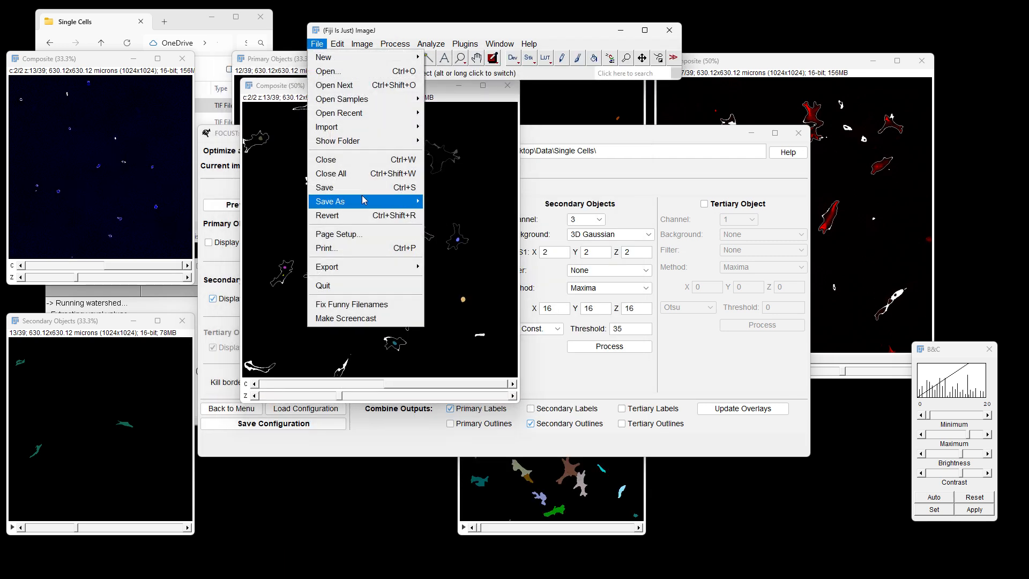
mouse_move(359, 202)
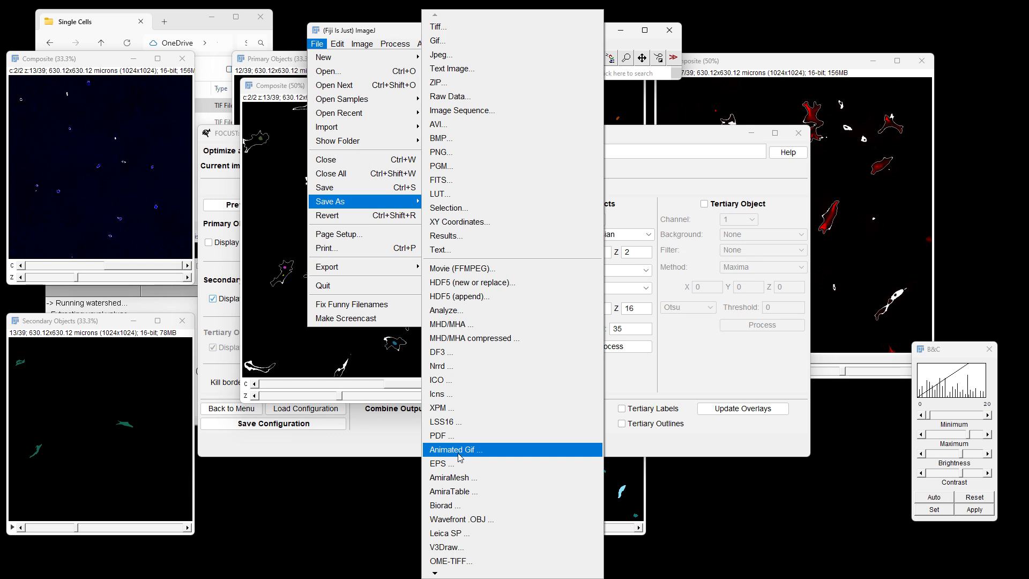
click(373, 352)
Examine the combined Composite on Z slice 19 at 50% and 75% zoom and close it.
drag(338, 398, 377, 393)
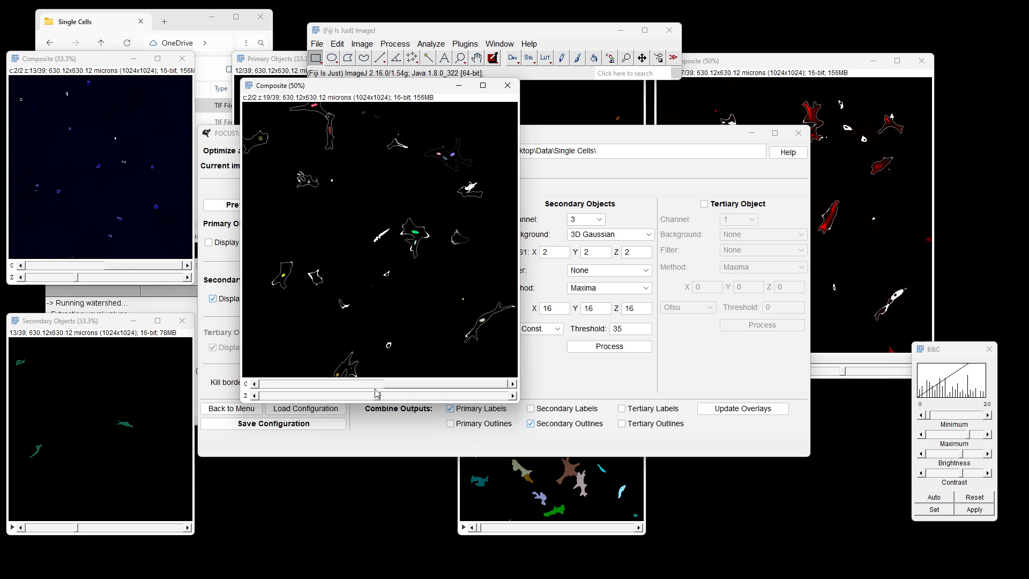
key(minus)
key(plus)
key(plus)
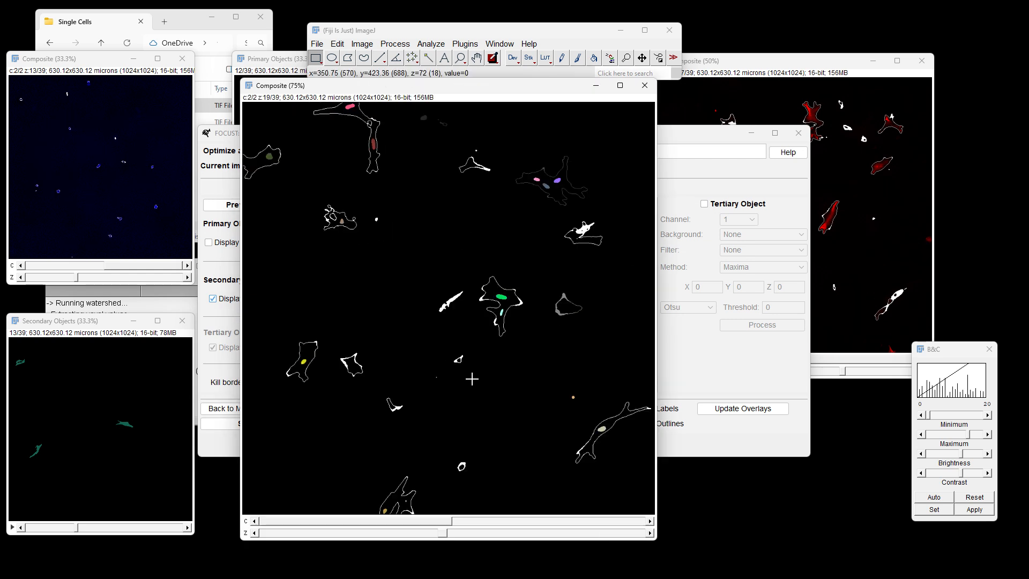
key(minus)
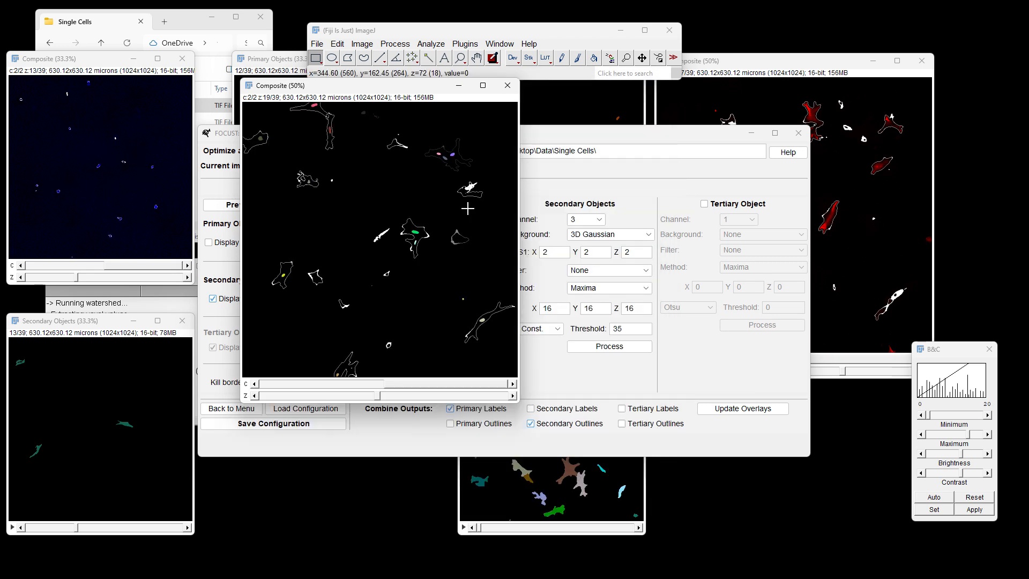
click(507, 86)
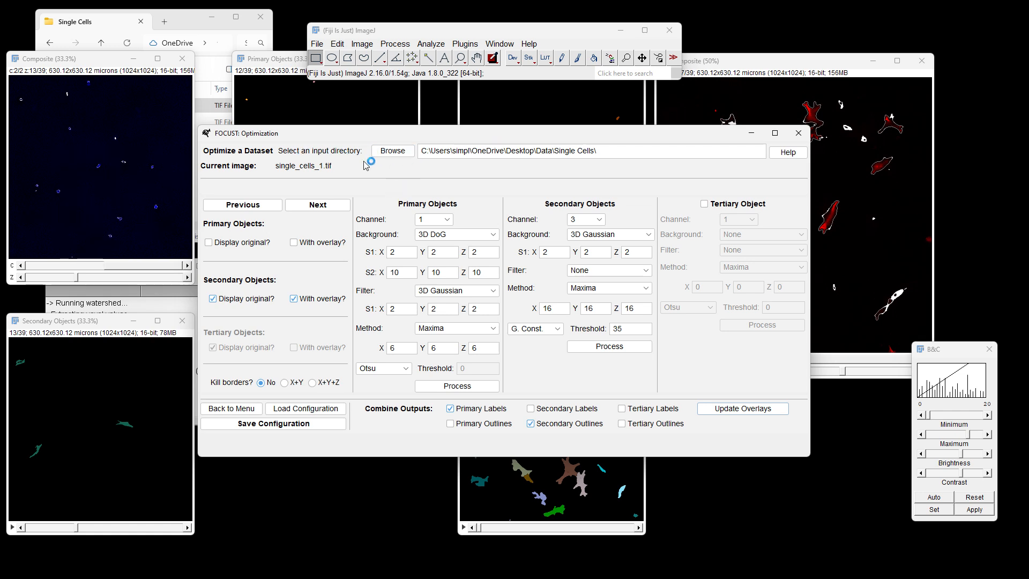
Load the dataset's next image, single_cells_2.tif, and process its primary objects with the original and overlay displayed.
click(318, 206)
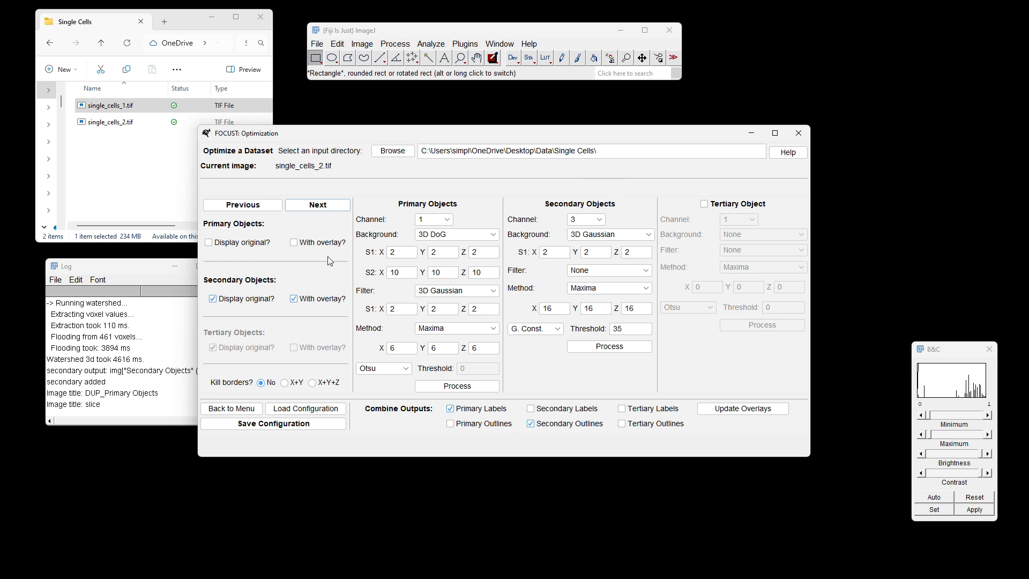
click(258, 247)
click(310, 242)
click(465, 386)
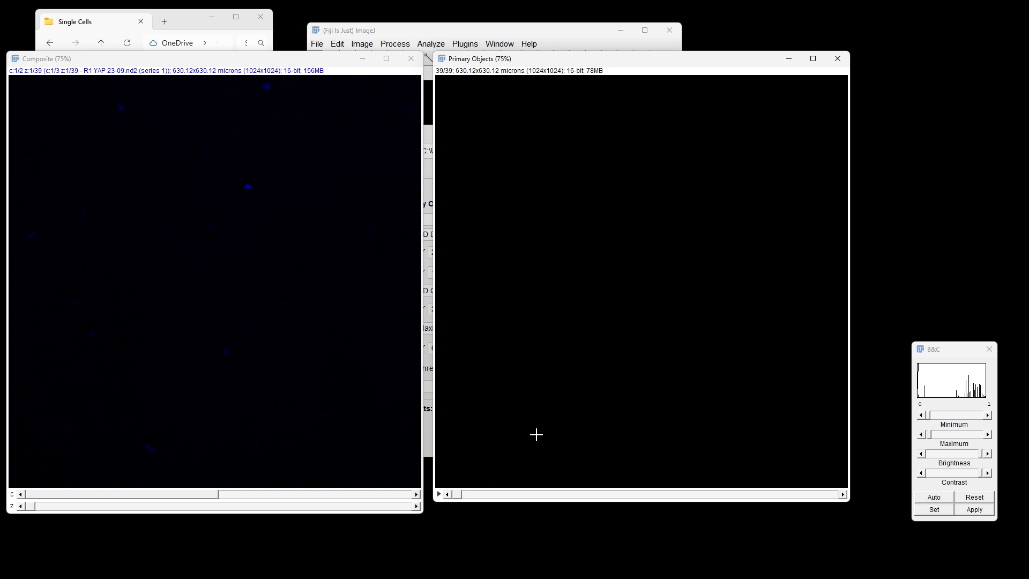
Examine the new Primary Objects labels on slice 2 and the brightened nuclei Composite across Z slices, ending on slice 4.
drag(455, 494, 432, 498)
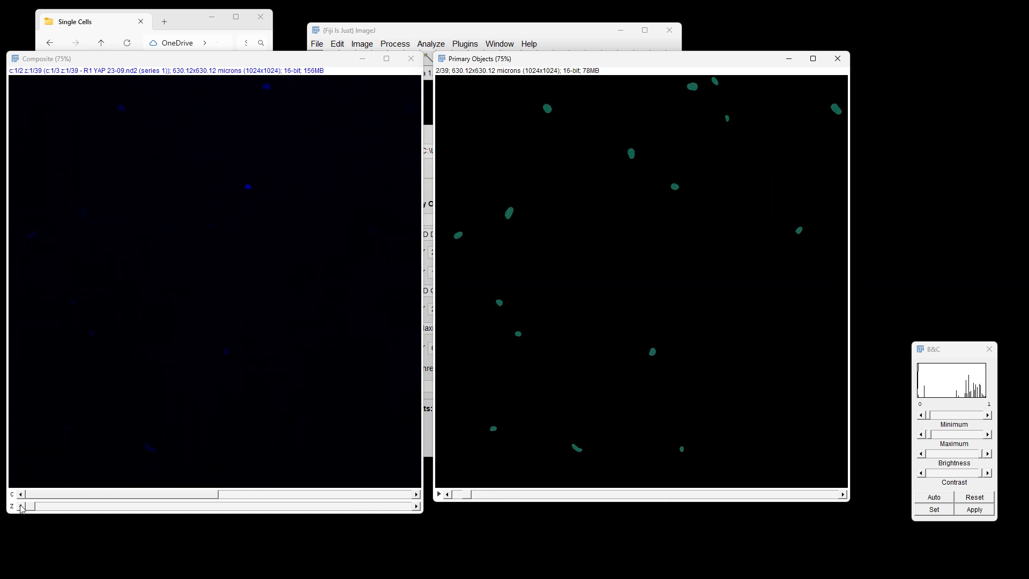
drag(22, 508, 119, 508)
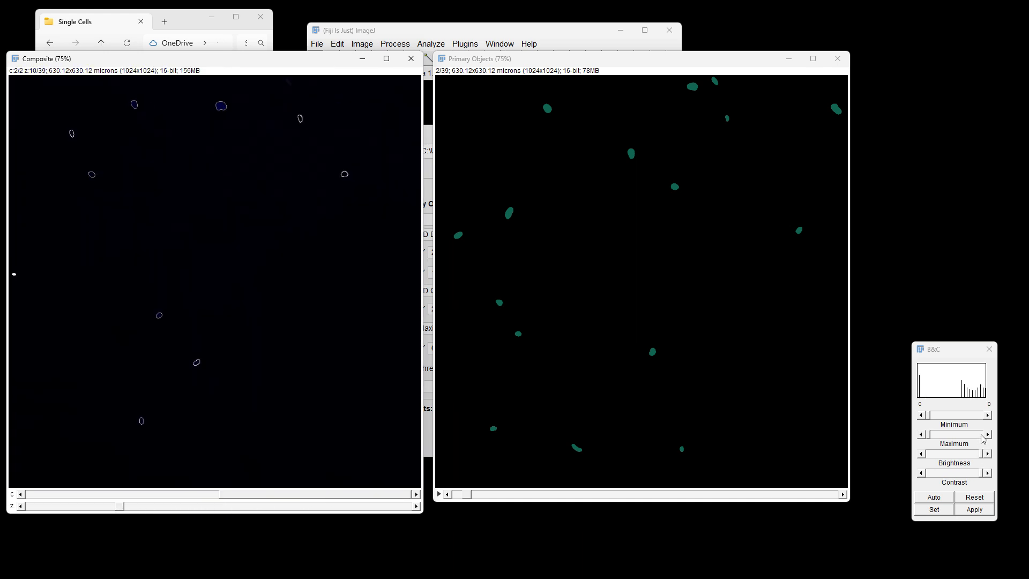
click(145, 494)
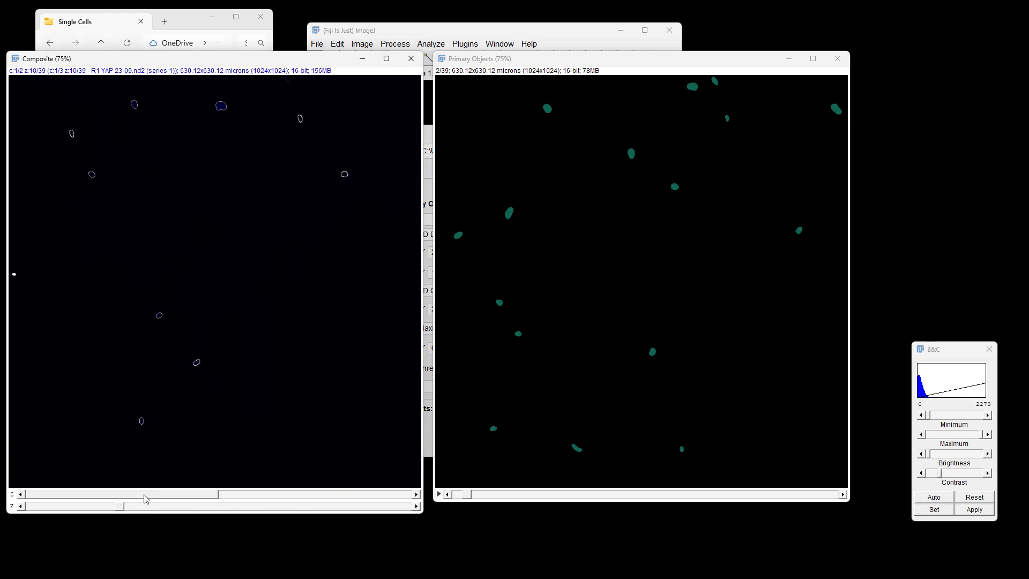
drag(985, 434, 962, 434)
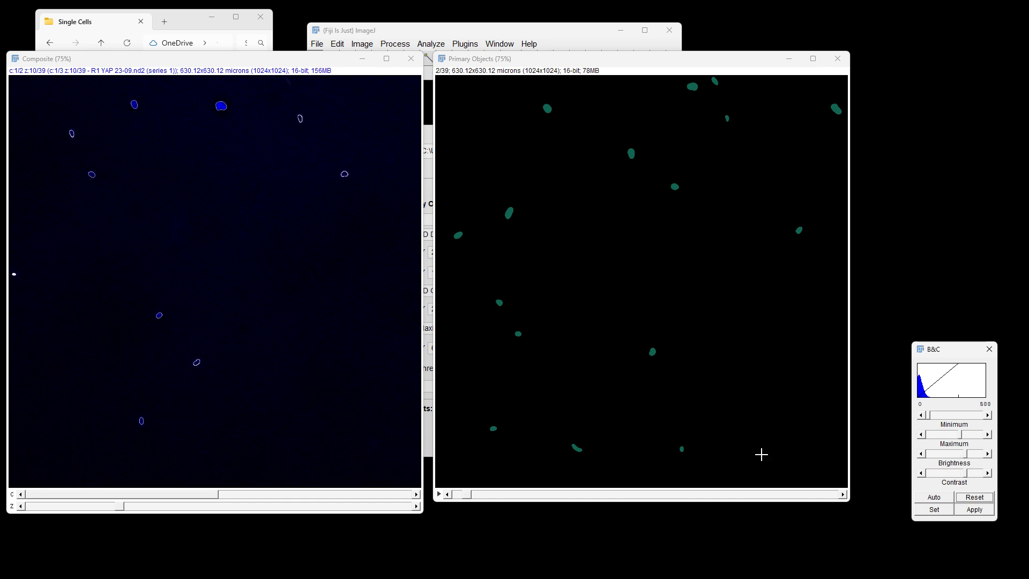
drag(125, 508, 59, 506)
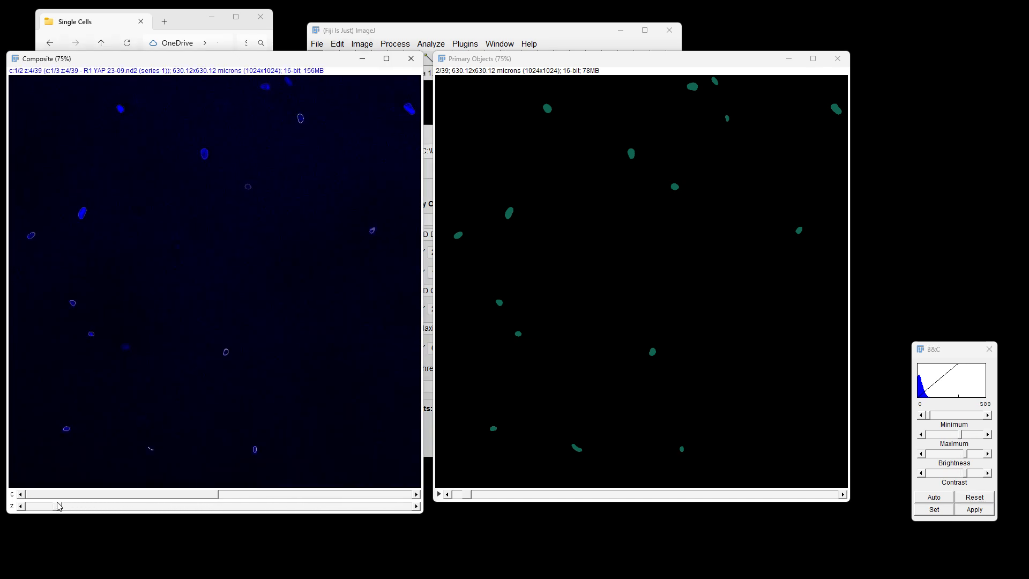
Process the secondary objects of single_cells_2.tif with the existing settings and check the Composite outlines on Z slice 4.
click(428, 135)
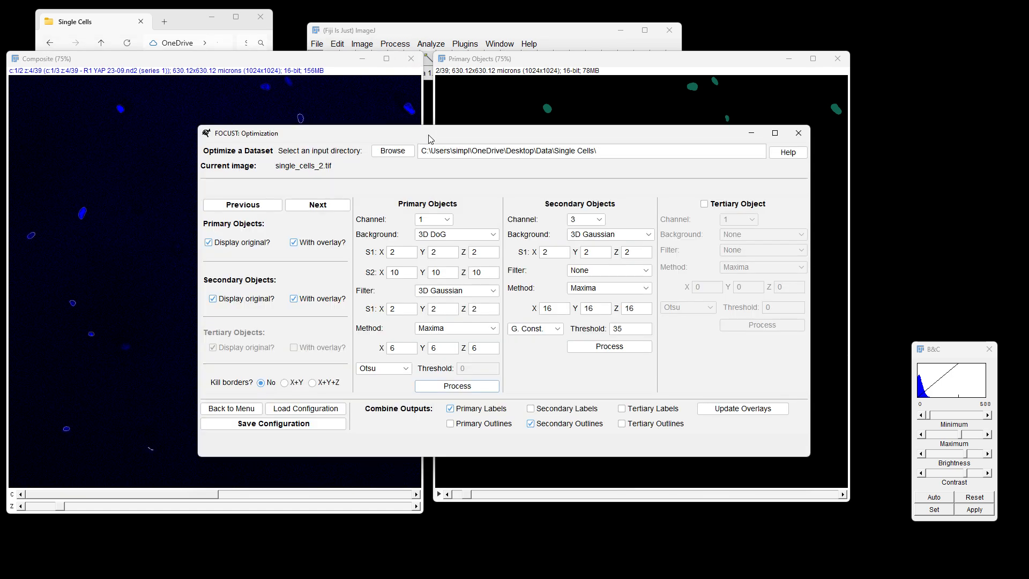
click(610, 347)
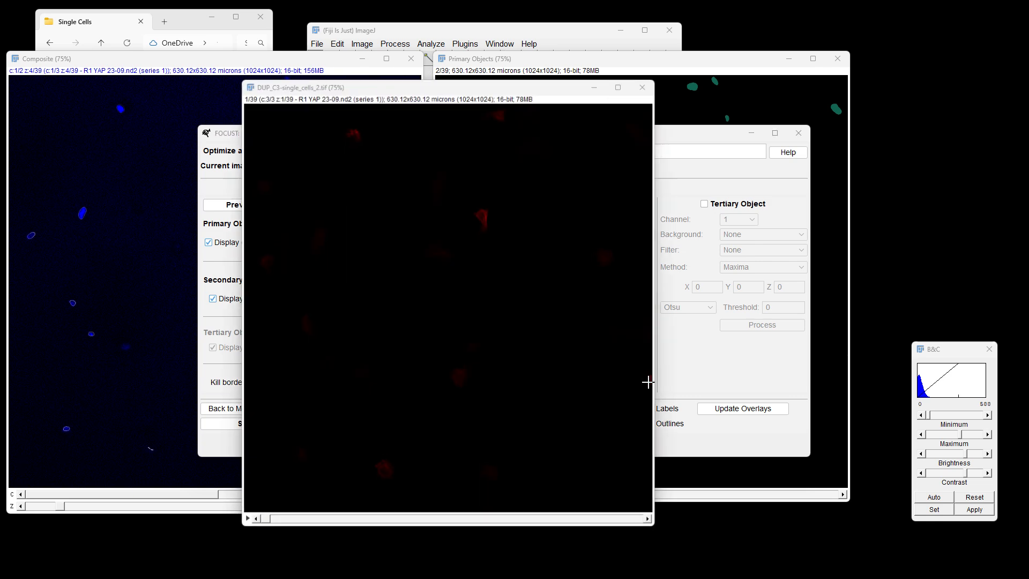
click(742, 292)
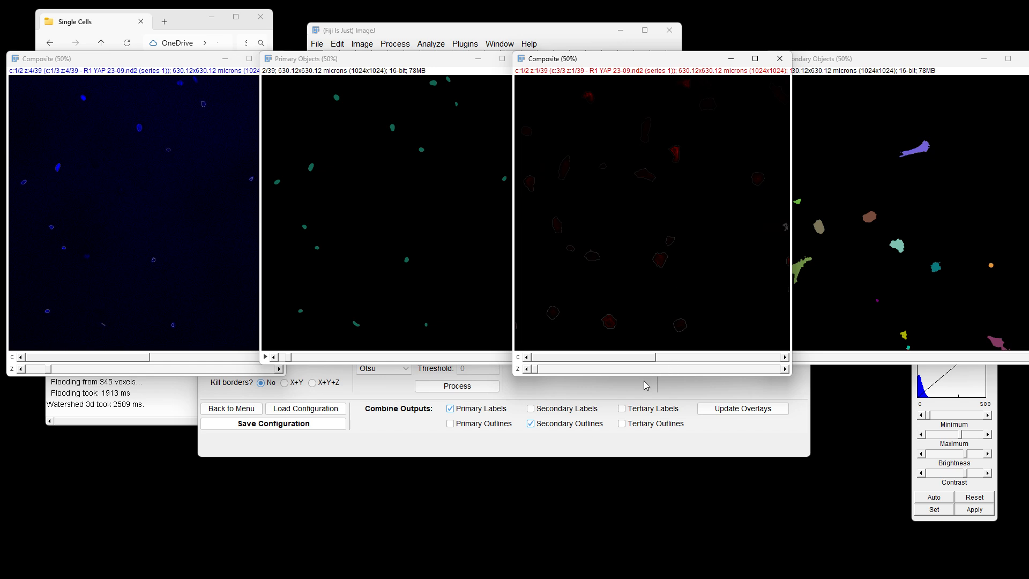
drag(538, 369, 558, 366)
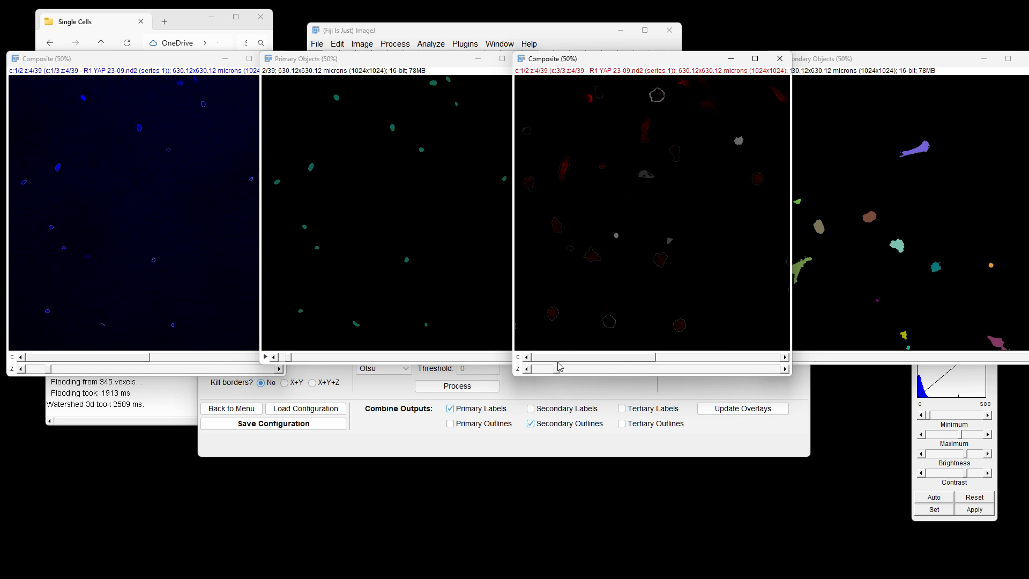
click(578, 393)
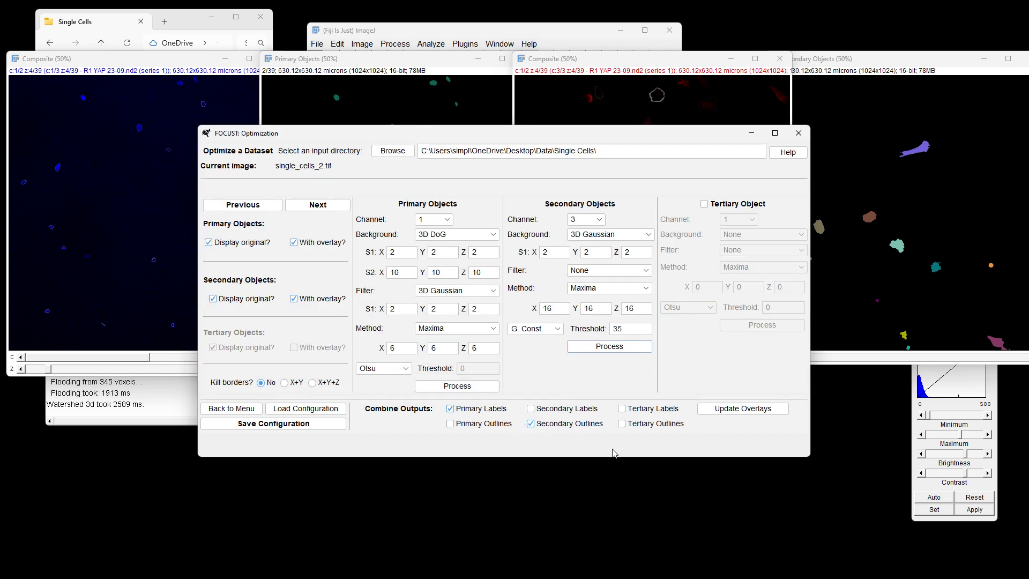
Update the overlays with primary labels and secondary outlines for single_cells_2.tif and inspect the combined Composite through Z slice 16.
click(742, 409)
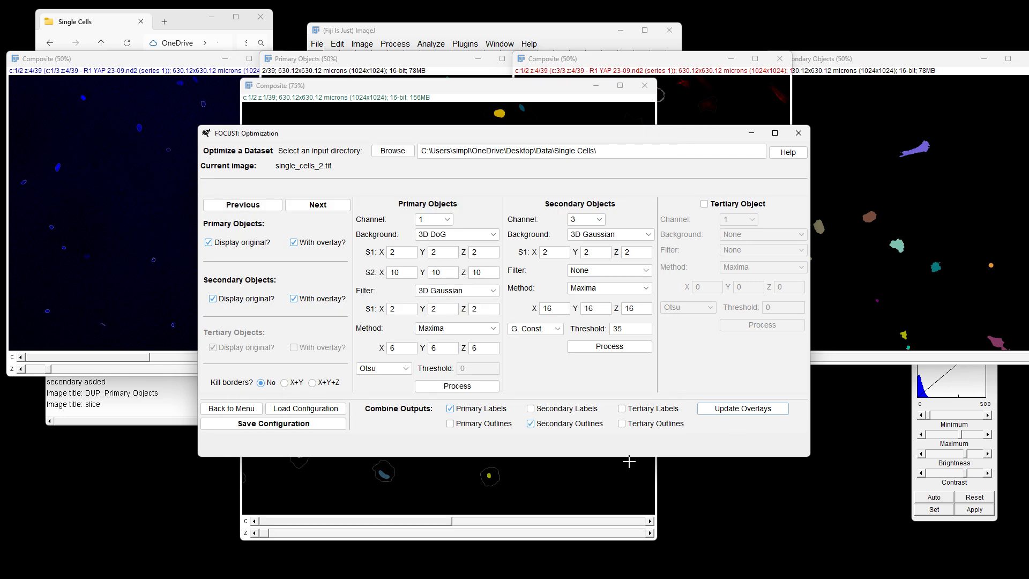
click(558, 506)
click(447, 533)
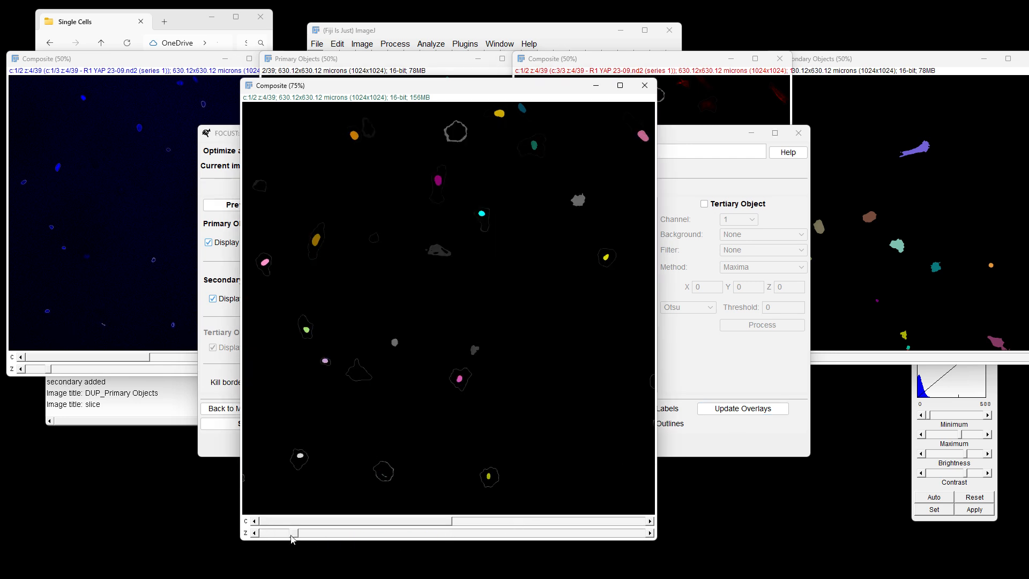
drag(296, 534, 417, 536)
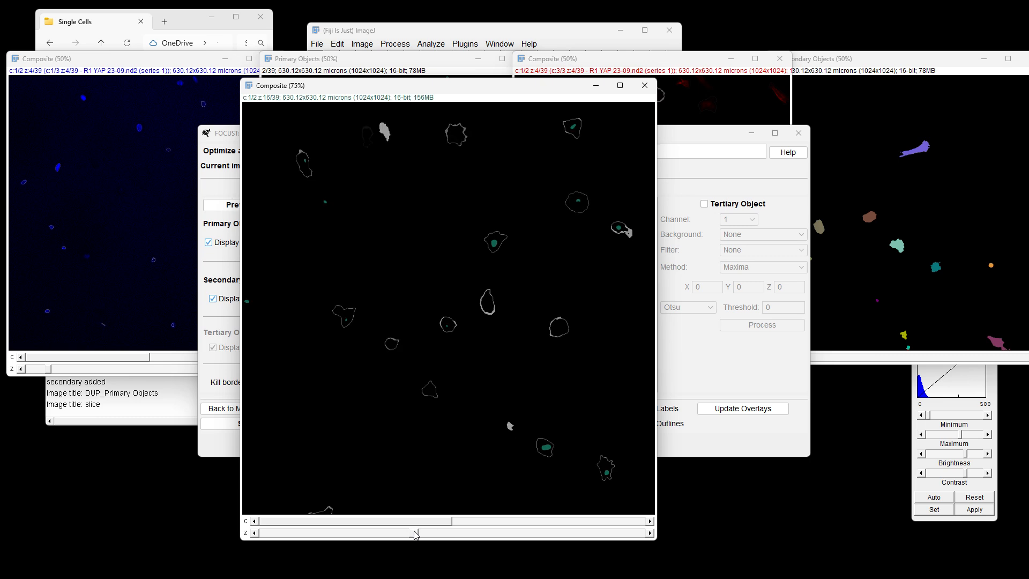
click(512, 525)
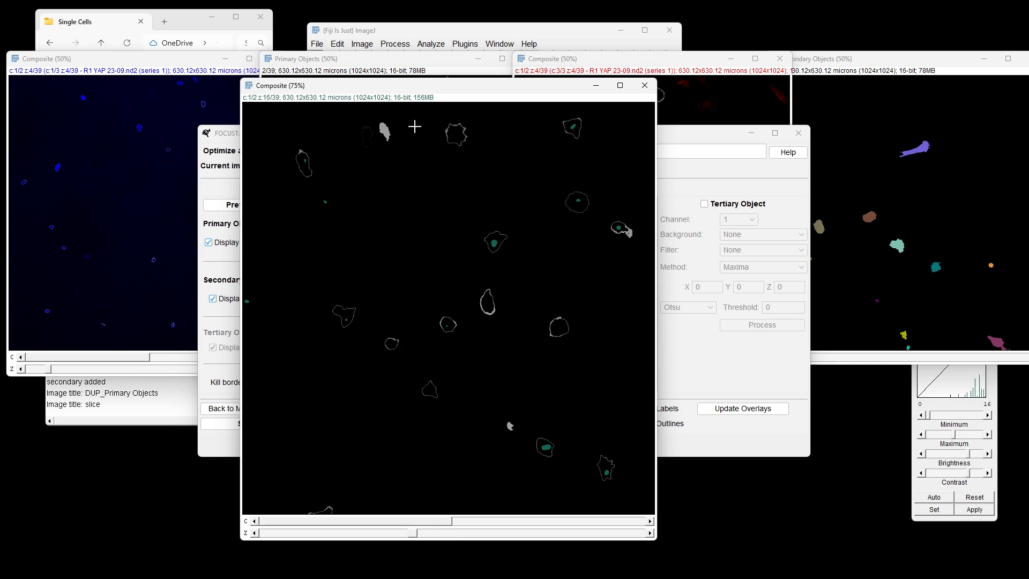
Apply the glasbey inverted lookup table to the primary labels in the combined Composite and close that image.
click(397, 37)
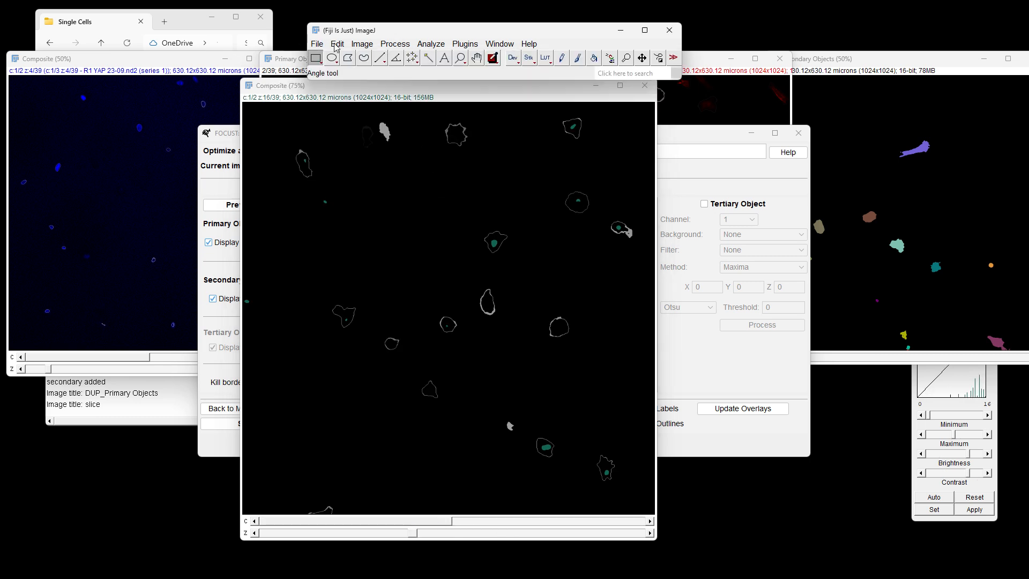
click(362, 43)
mouse_move(397, 278)
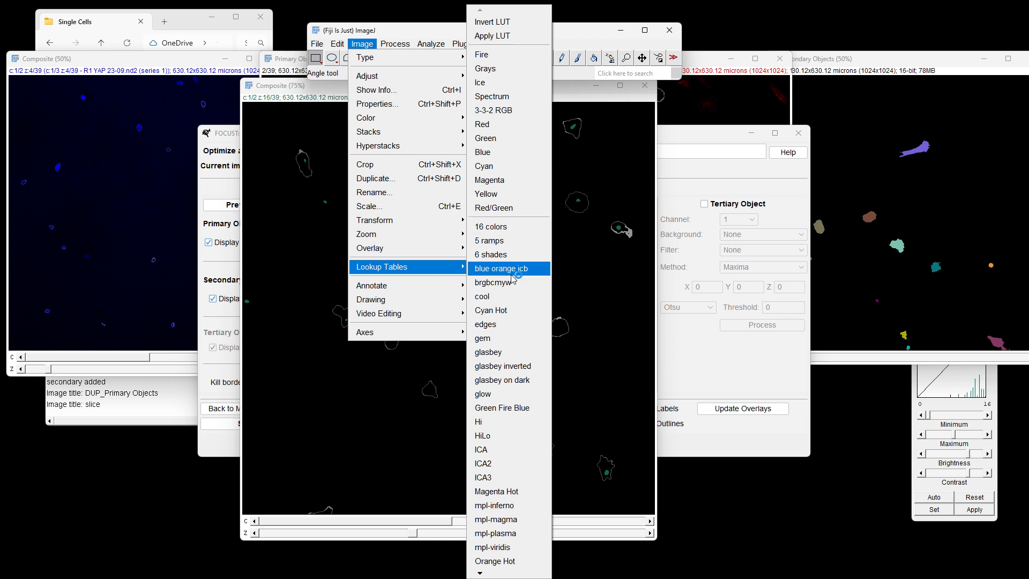
click(520, 371)
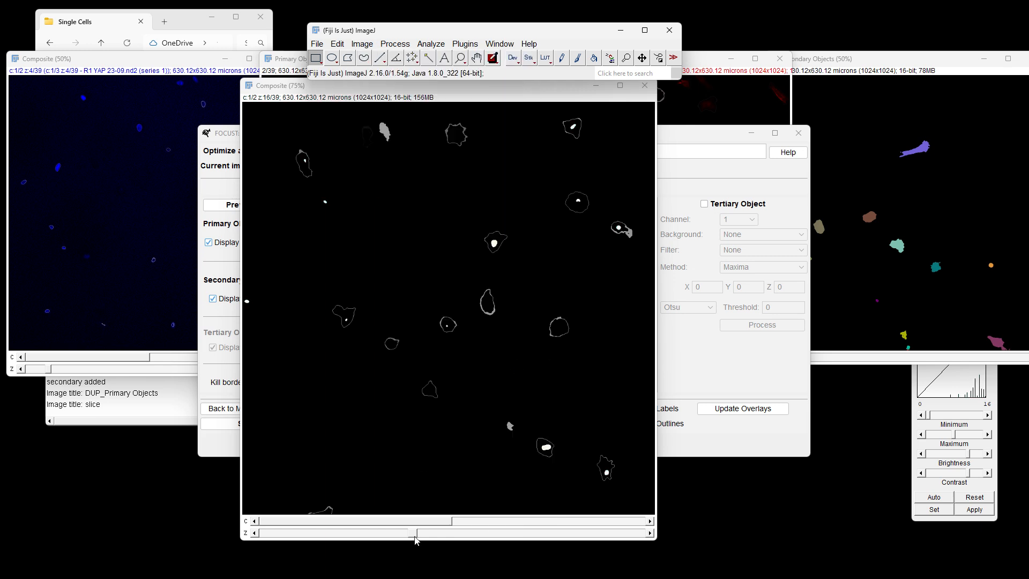
mouse_move(413, 533)
mouse_down()
mouse_move(336, 528)
mouse_move(477, 532)
mouse_move(413, 530)
mouse_up()
drag(502, 90, 496, 93)
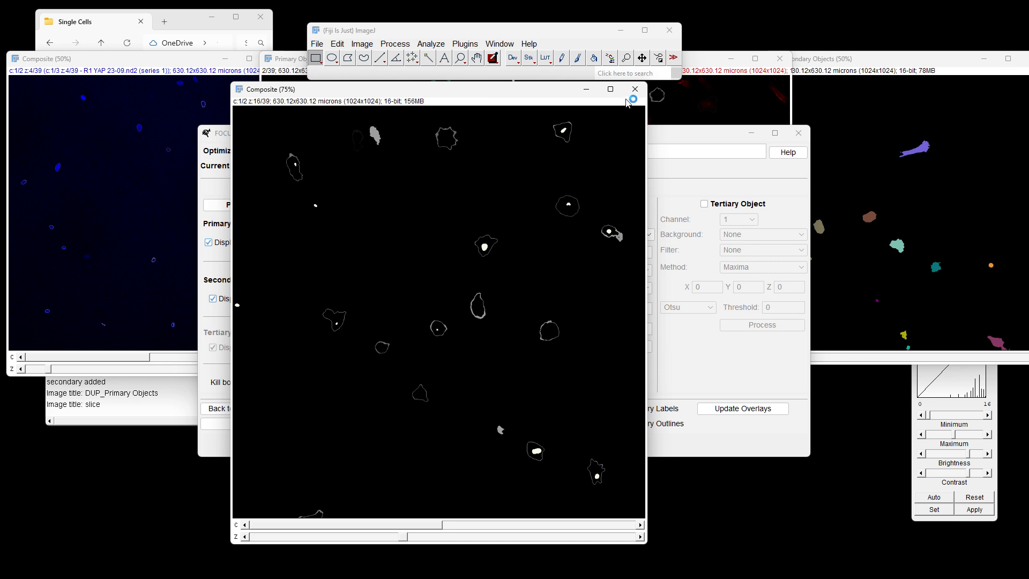
click(639, 86)
Return to the dataset's previous image, single_cells_1.tif, and save the configuration in the Single Cells folder.
drag(630, 124, 632, 135)
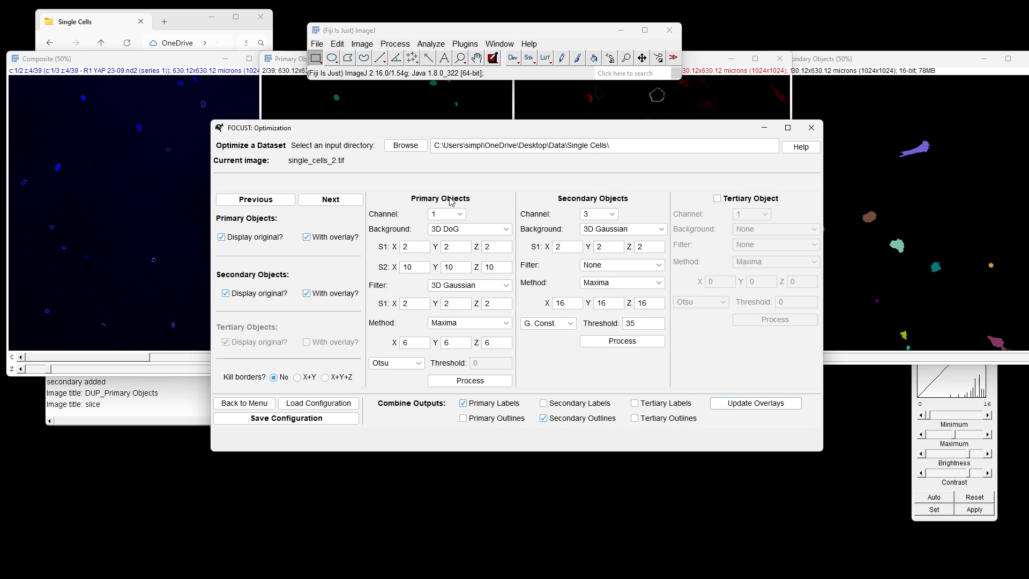
click(245, 204)
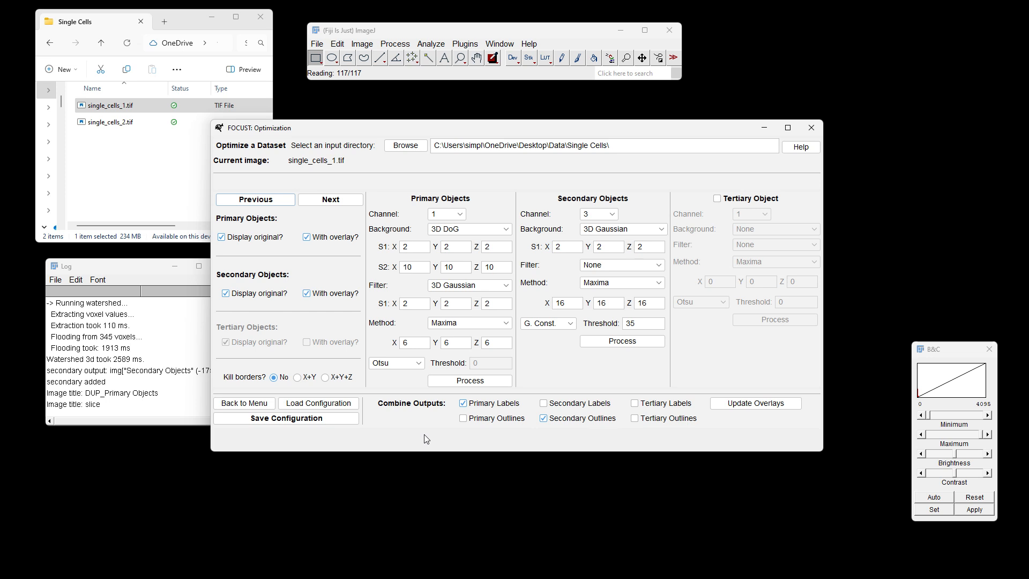
click(304, 424)
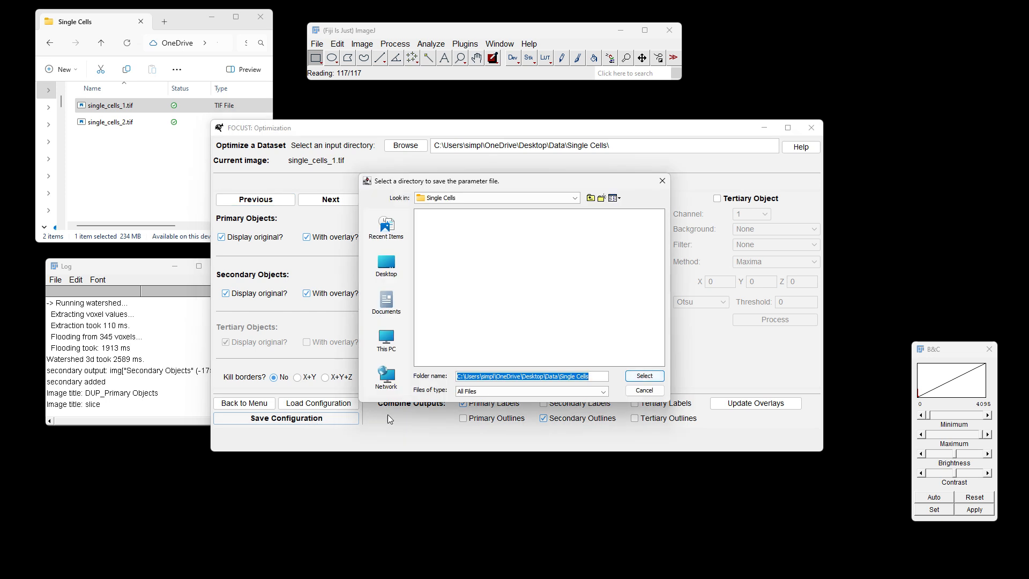
click(658, 377)
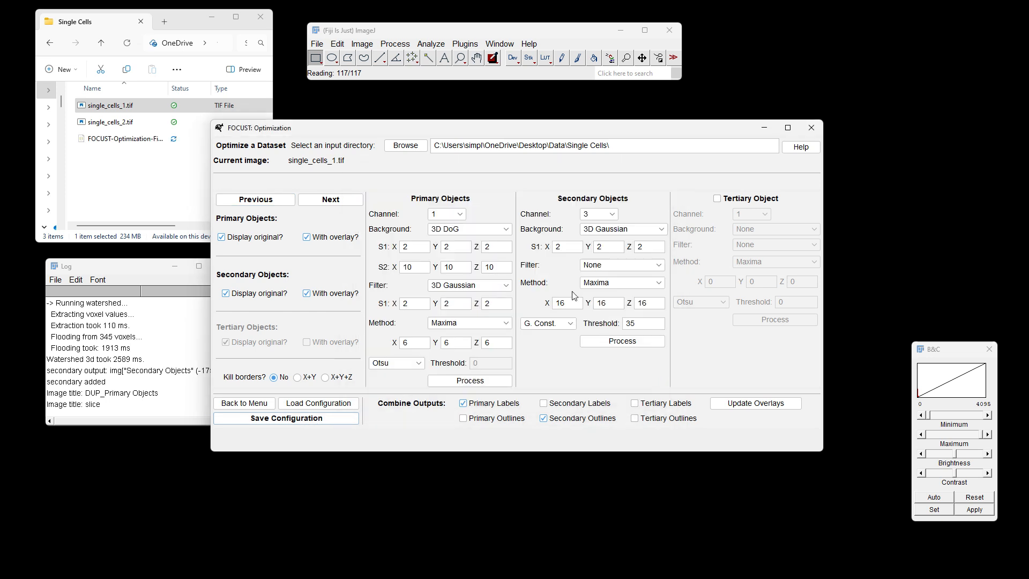
Widen the Name column in the Single Cells folder listing and close the FOCUST Optimization window.
click(137, 176)
drag(169, 89, 193, 90)
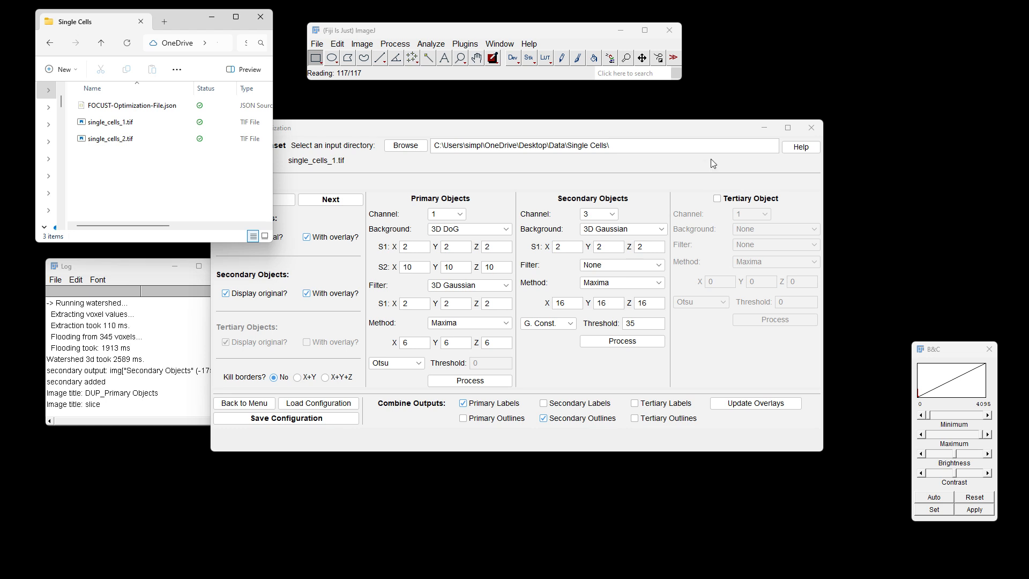
click(811, 128)
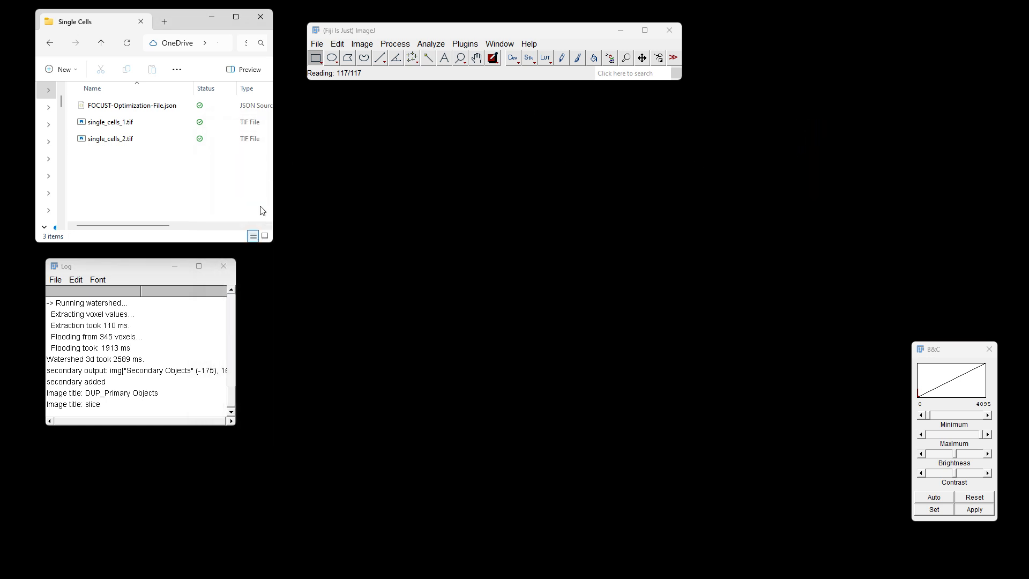
Open FOCUST-Optimization-File.json from the Single Cells folder, review its primary and secondary object parameters, and close it.
click(174, 106)
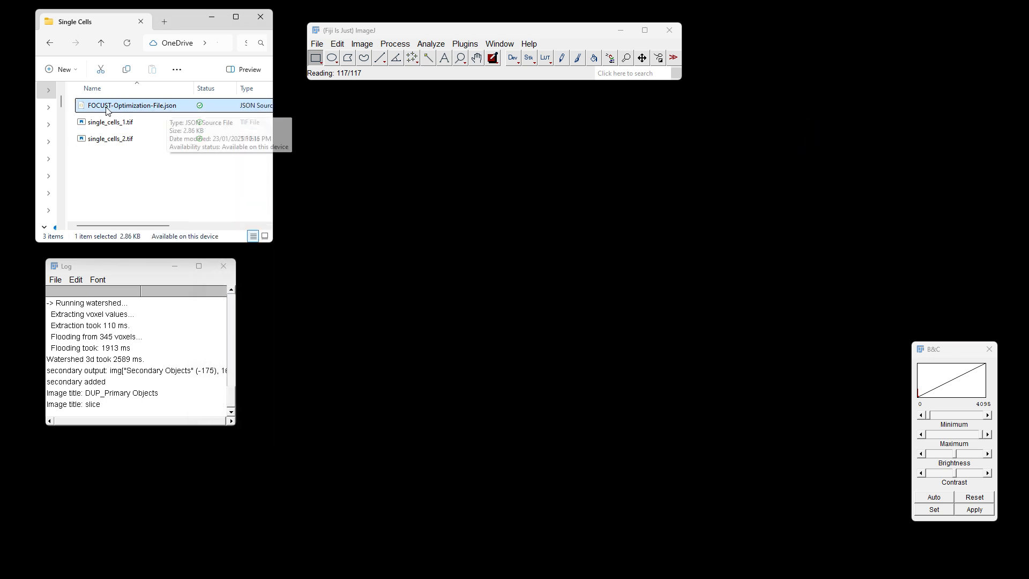
double_click(128, 104)
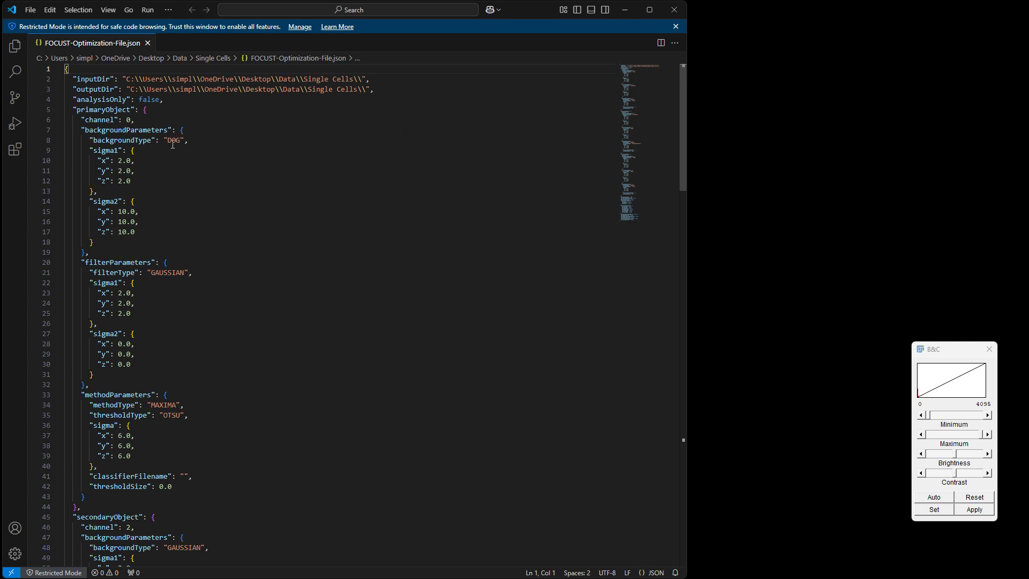
scroll(269, 345, down, 10)
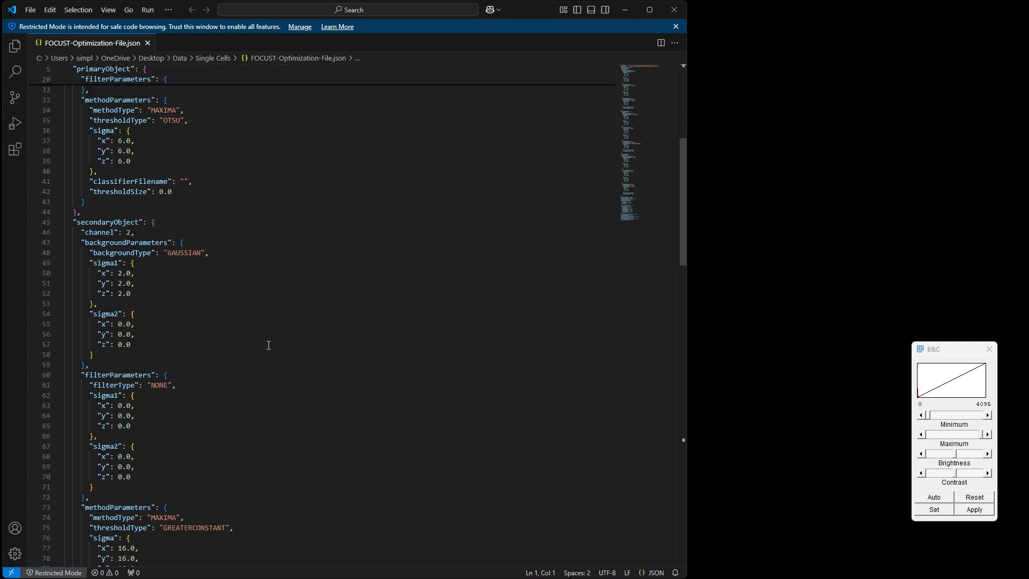
scroll(268, 345, down, 8)
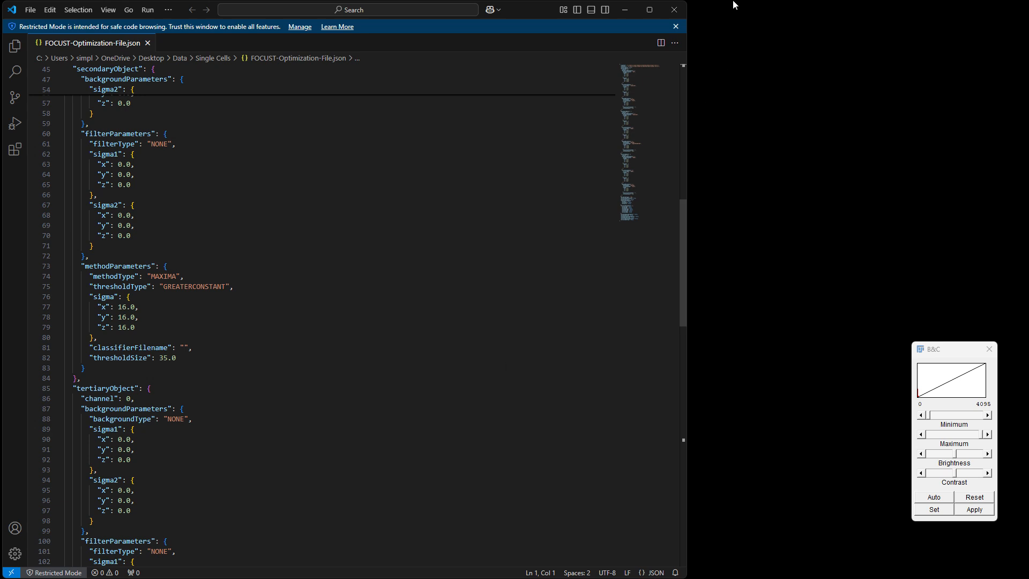
click(674, 10)
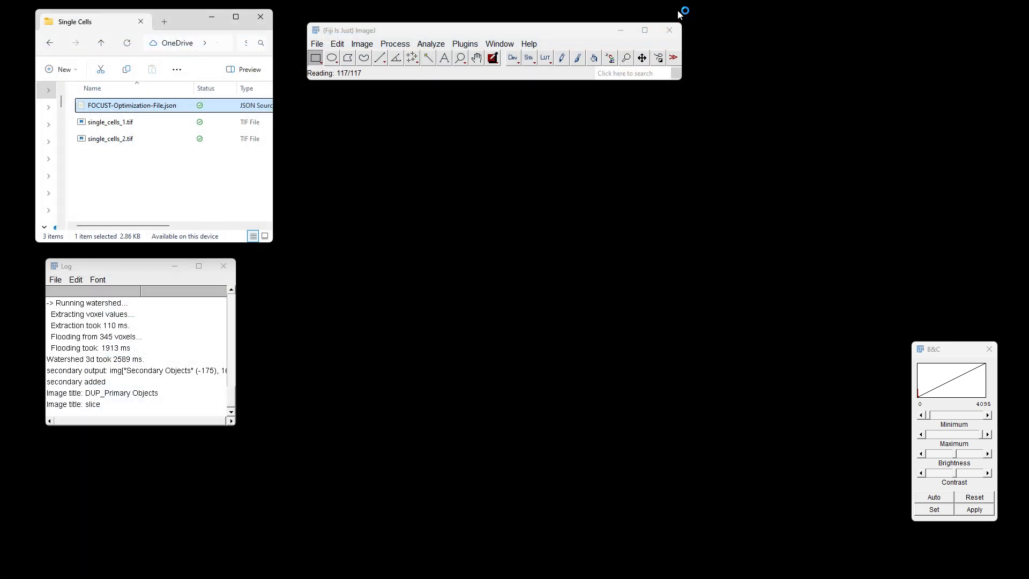
Launch the FOCUST plugin again in Fiji and open its Optimize mode.
click(464, 45)
mouse_move(562, 505)
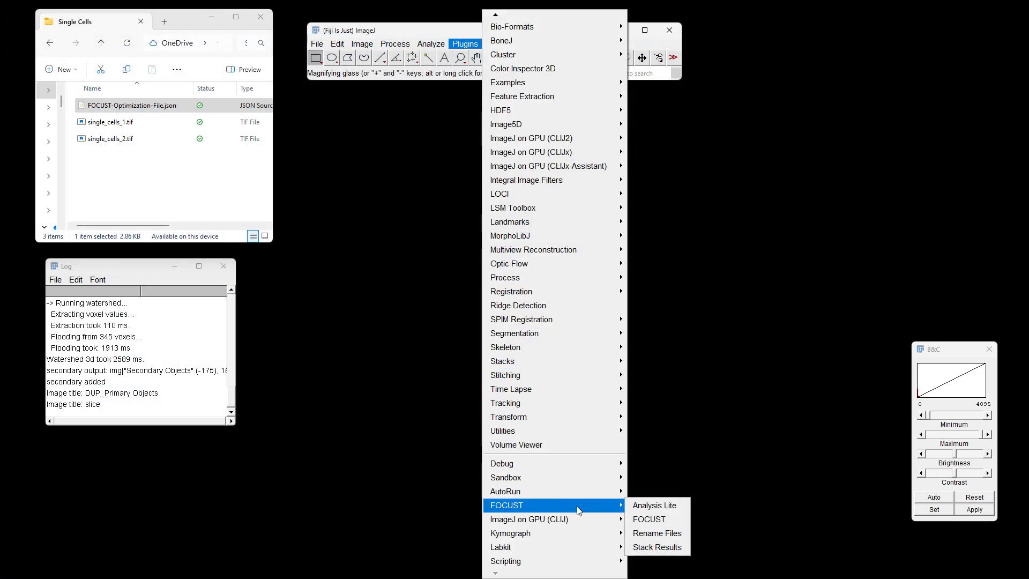
click(672, 523)
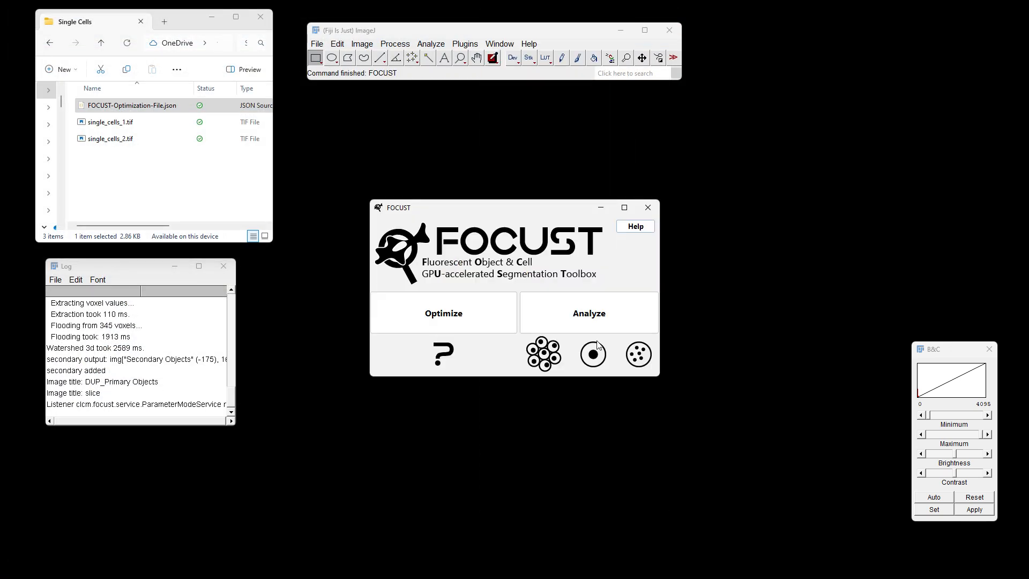
click(435, 315)
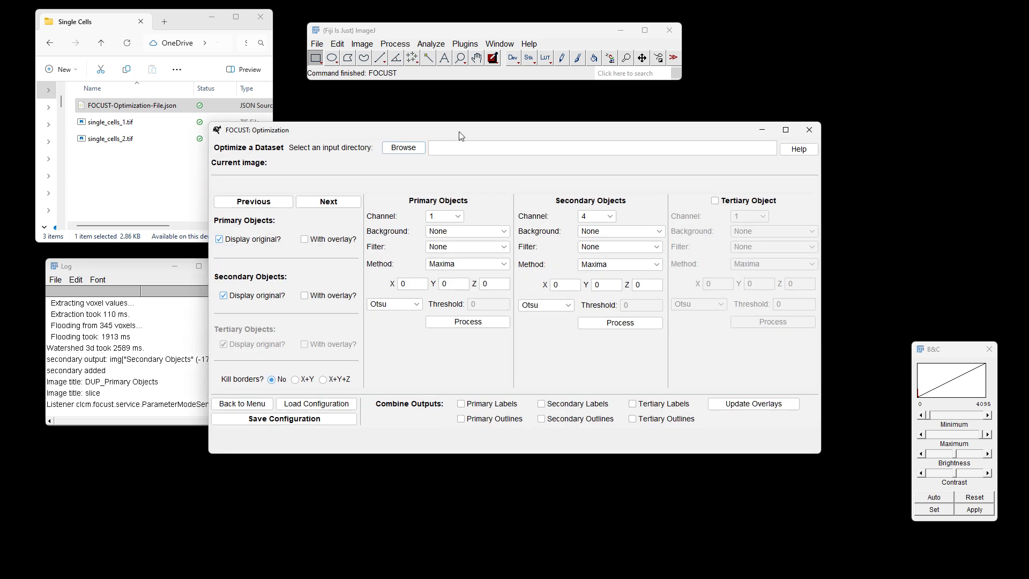
drag(460, 135, 528, 120)
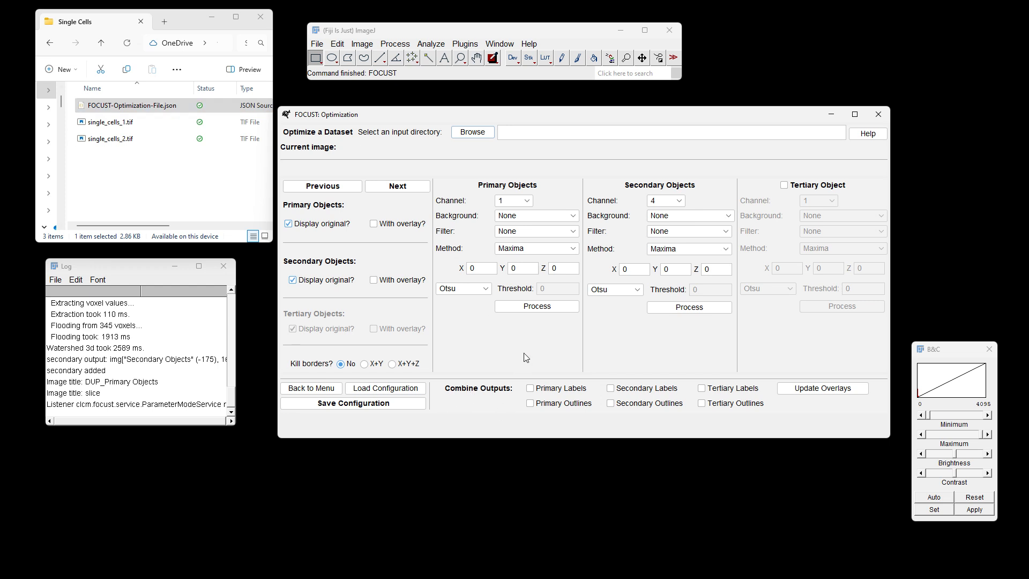
Load the saved configuration FOCUST-Optimization-File.json into the Optimization window.
click(385, 388)
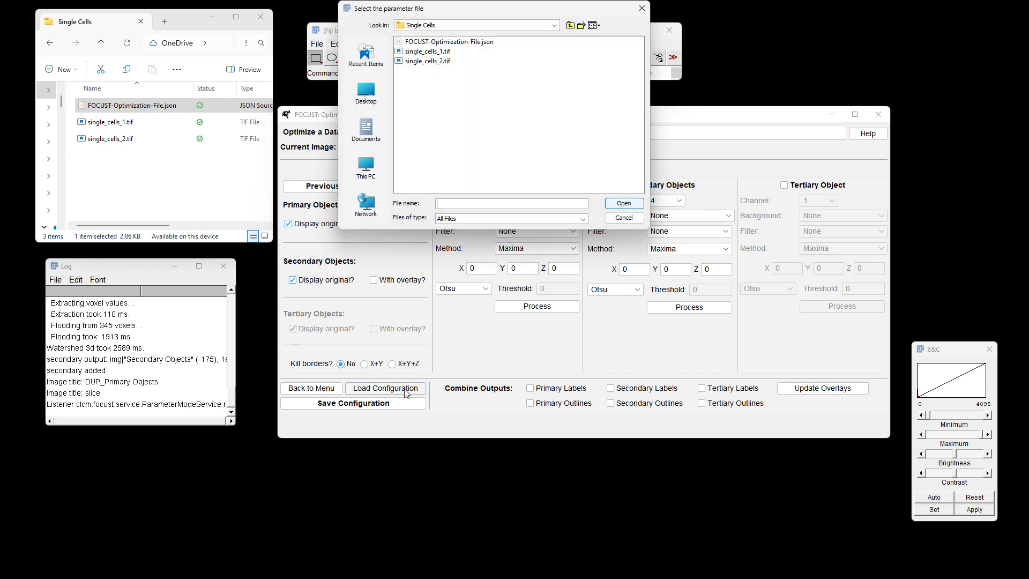
click(460, 41)
click(624, 205)
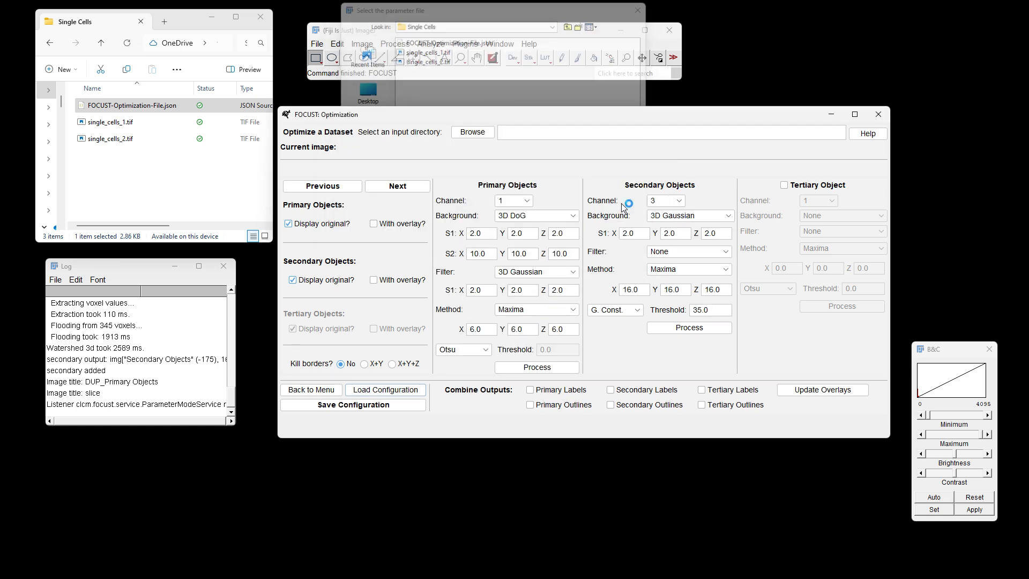